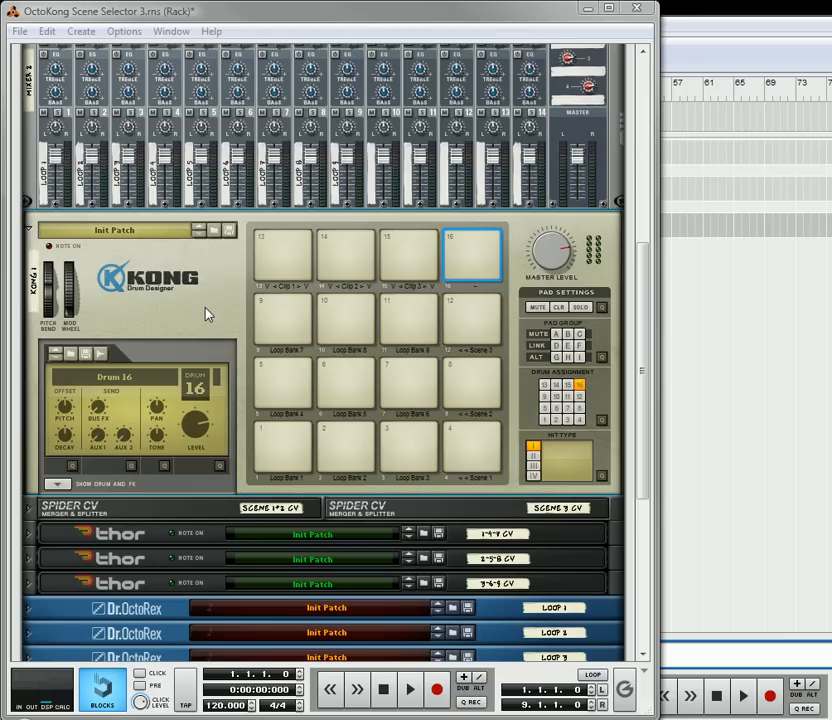
Trigger Kong's Scene 2 and Scene 3 pads and unmute the Combinator channel on Mixer 1.
{"action": "left_click", "coordinate": [474, 267]}
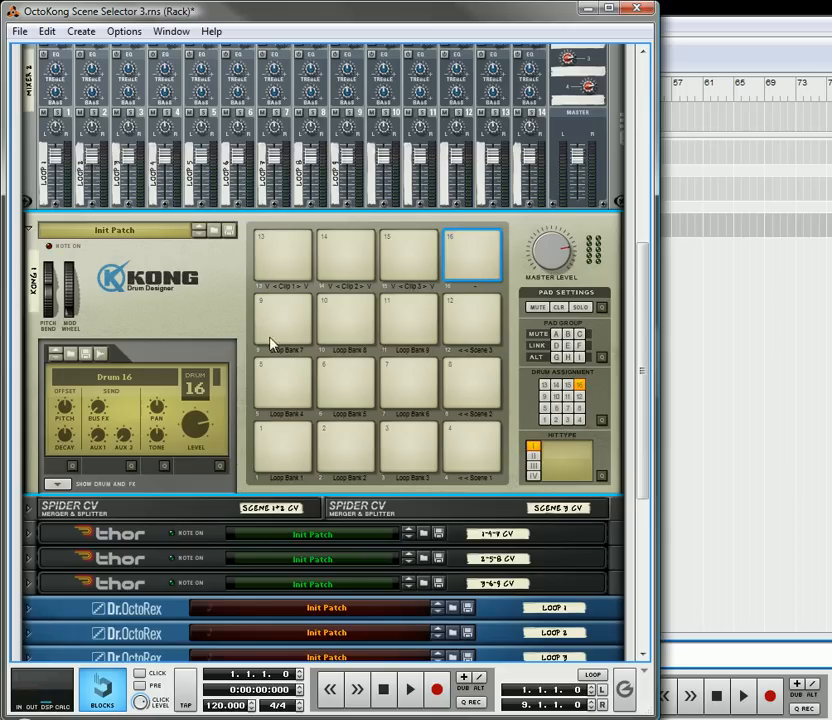
{"action": "left_click", "coordinate": [474, 395]}
{"action": "left_click", "coordinate": [474, 335]}
{"action": "scroll", "coordinate": [70, 265], "scroll_direction": "up", "scroll_amount": 2}
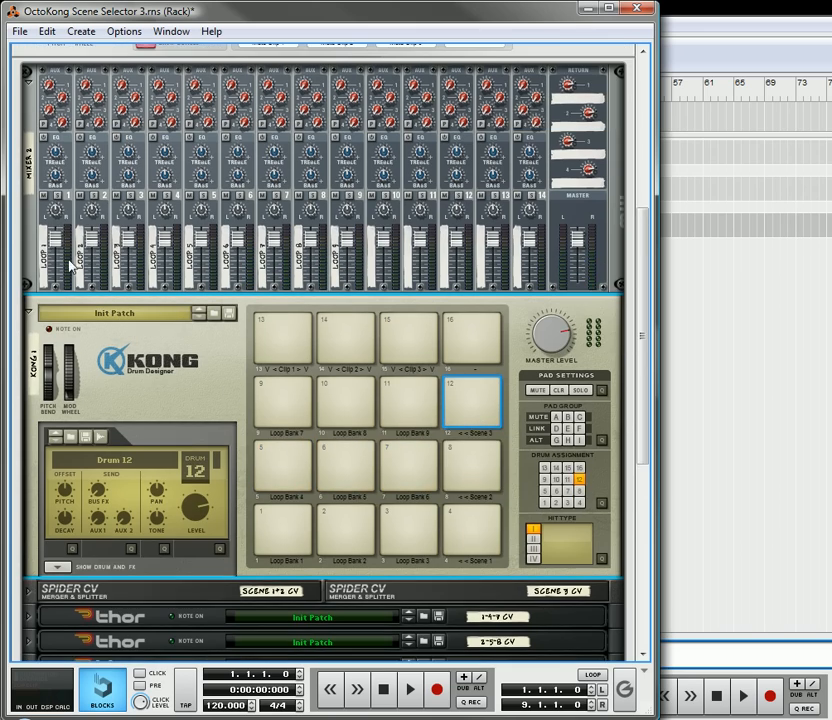
{"action": "scroll", "coordinate": [70, 265], "scroll_direction": "up", "scroll_amount": 7}
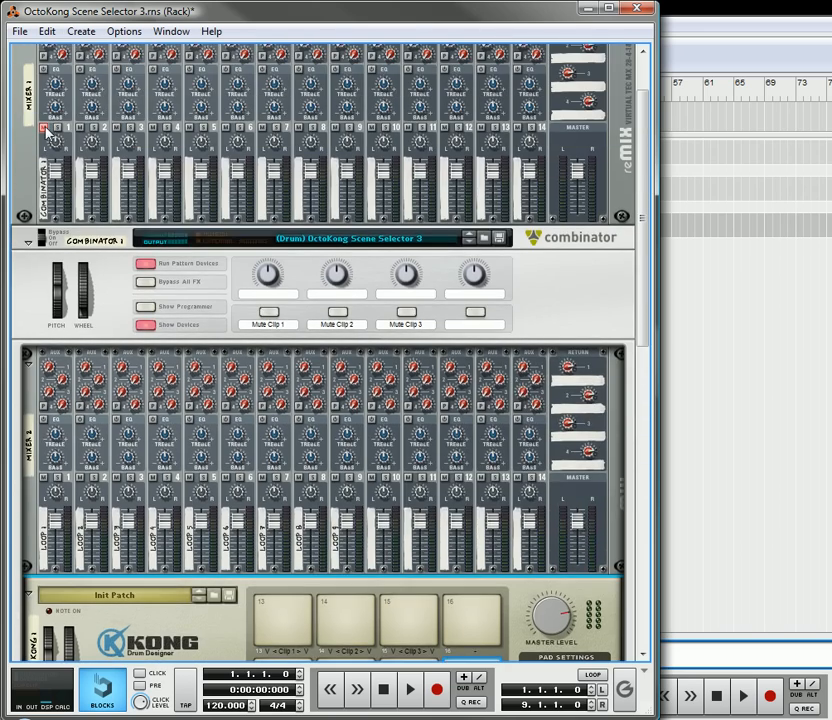
{"action": "scroll", "coordinate": [250, 340], "scroll_direction": "down", "scroll_amount": 9}
Audition Kong's Scene 2 and Scene 3 pads and select the unassigned pad 16.
{"action": "left_click", "coordinate": [484, 385]}
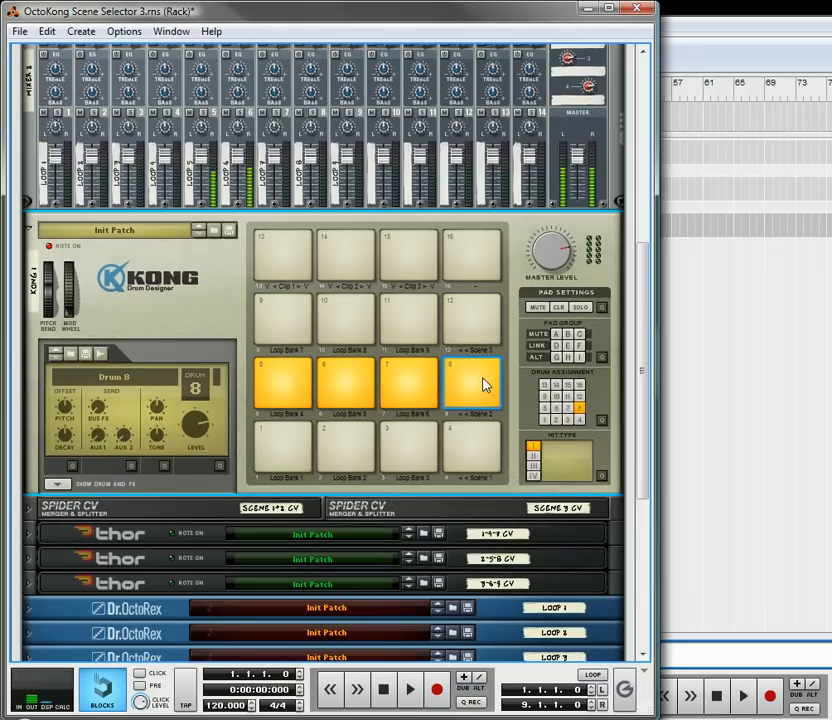
{"action": "left_click", "coordinate": [474, 334]}
{"action": "left_click", "coordinate": [486, 388]}
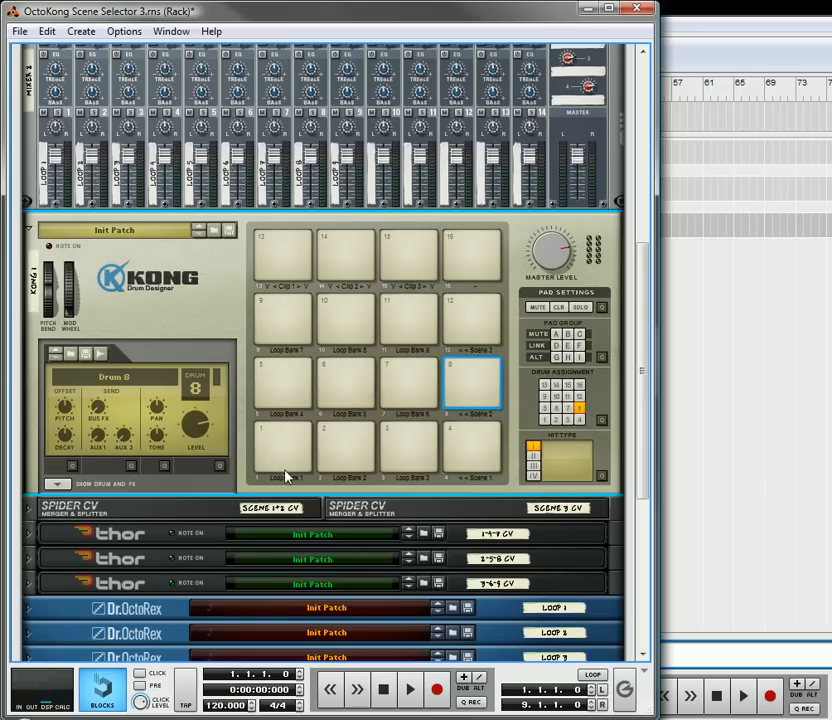
{"action": "left_click", "coordinate": [478, 256]}
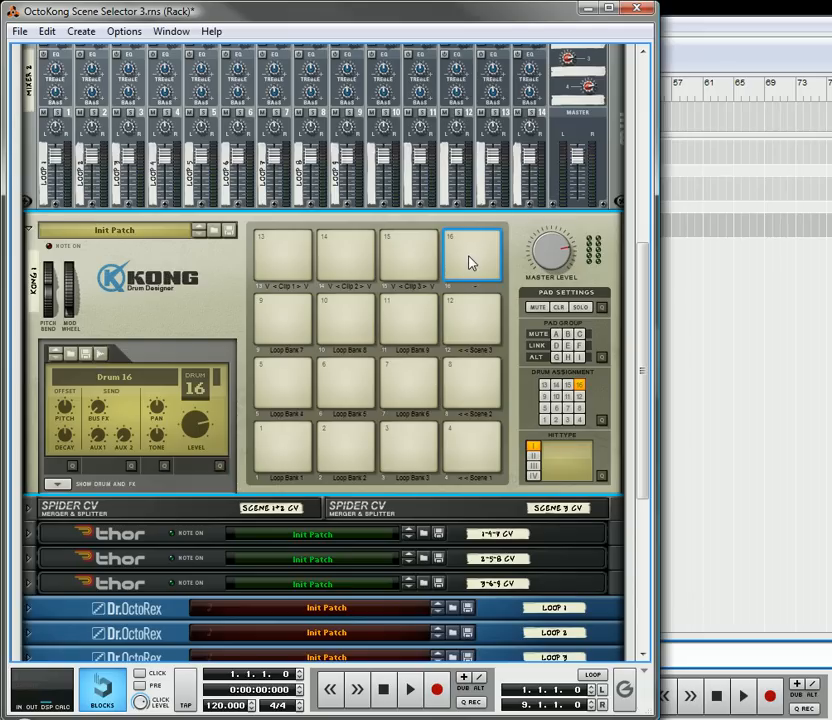
Add two Spider Audio Merger & Splitter devices side by side at the end of the Combinator.
{"action": "scroll", "coordinate": [472, 263], "scroll_direction": "down", "scroll_amount": 5}
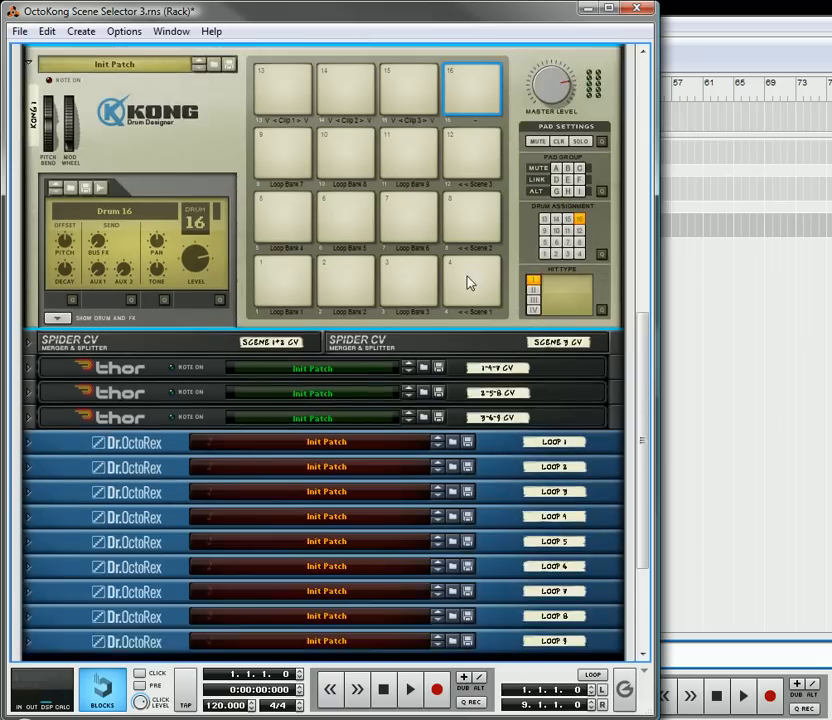
{"action": "right_click", "coordinate": [274, 488]}
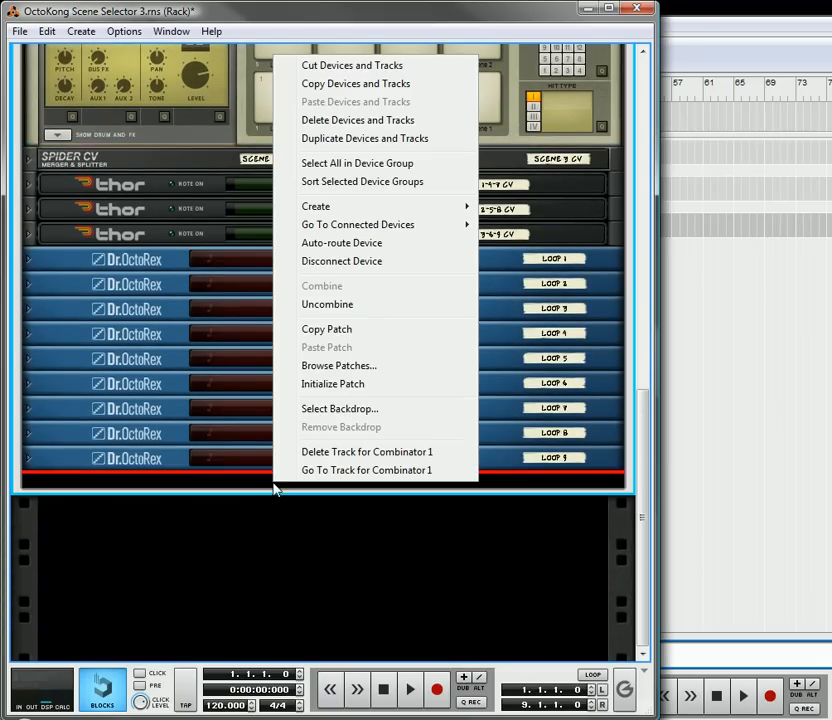
{"action": "mouse_move", "coordinate": [380, 206]}
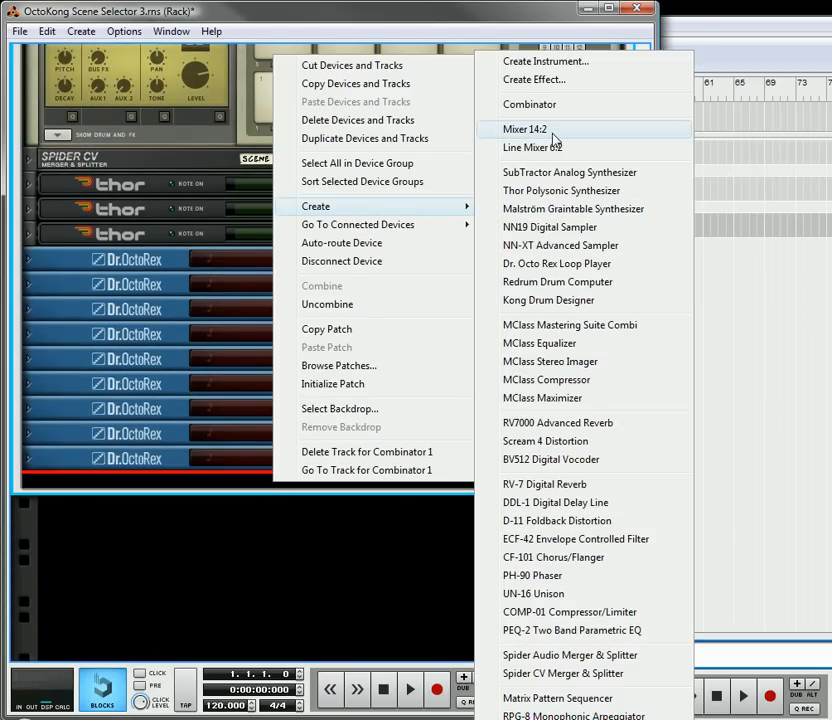
{"action": "left_click", "coordinate": [553, 655]}
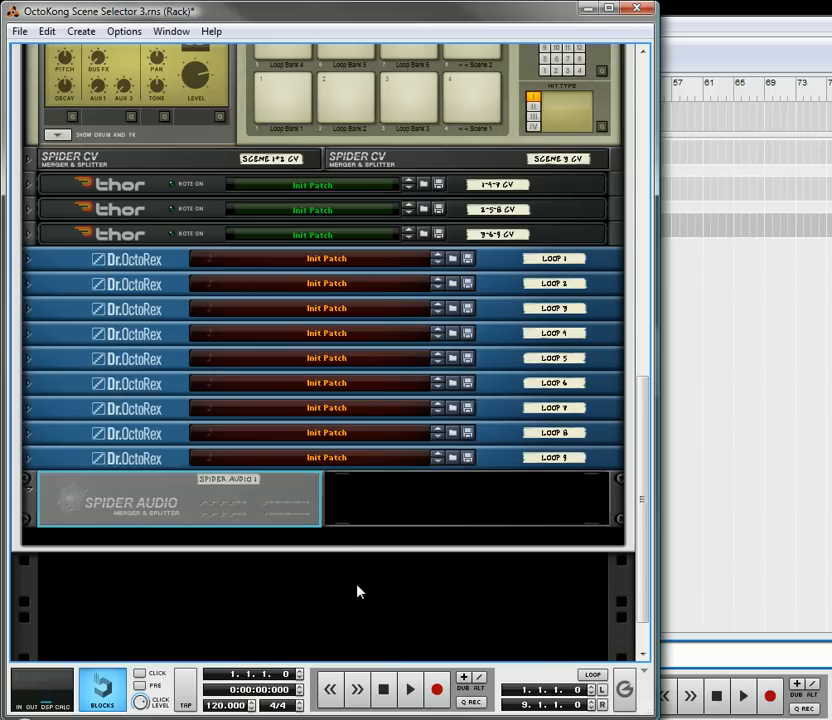
{"action": "right_click", "coordinate": [297, 497]}
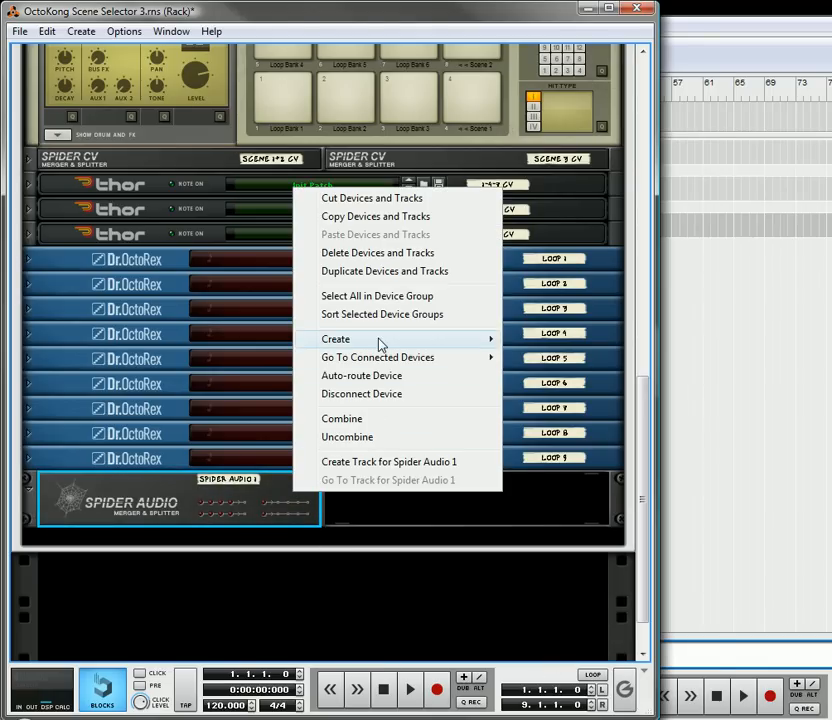
{"action": "mouse_move", "coordinate": [485, 341]}
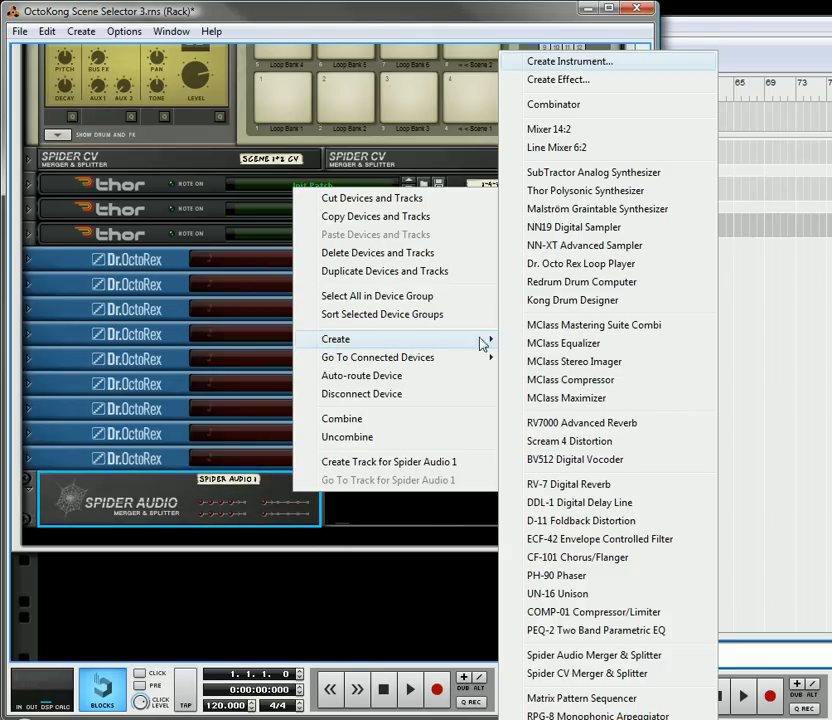
{"action": "left_click", "coordinate": [580, 655]}
Add an uncabled Mixer 14:2 below the two Spider Audio devices inside the Combinator.
{"action": "right_click", "coordinate": [260, 545]}
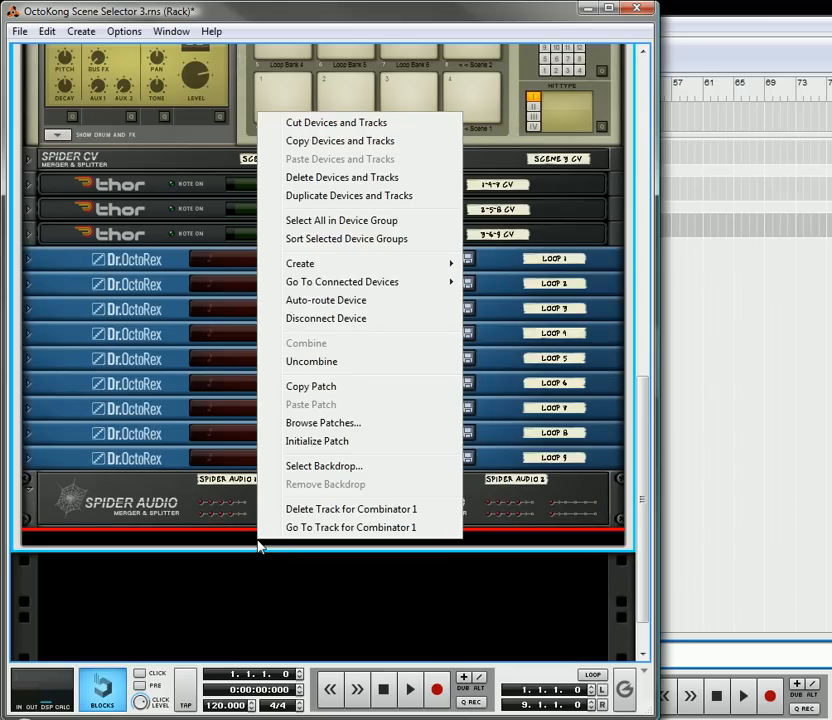
{"action": "mouse_move", "coordinate": [344, 266]}
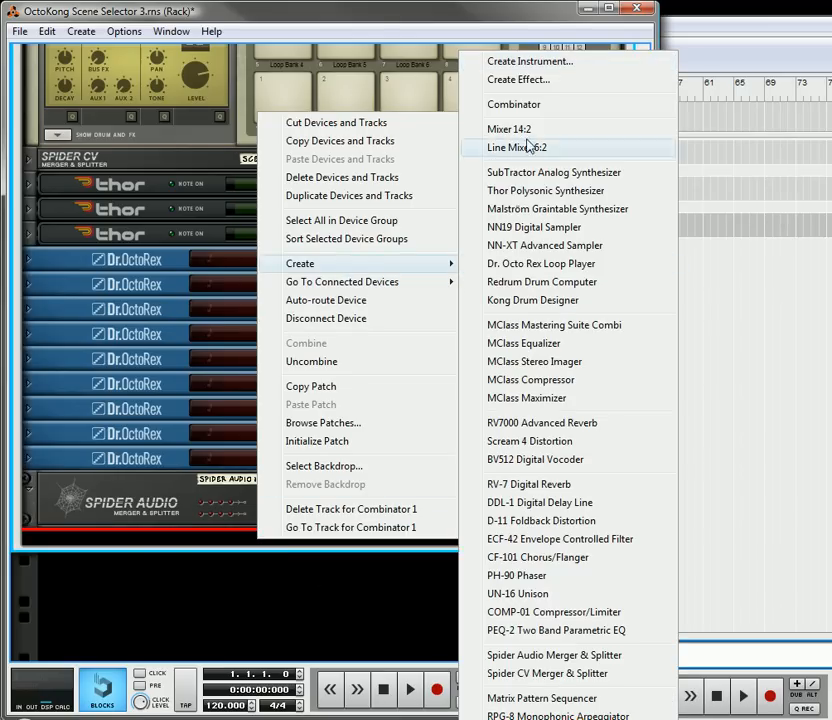
{"action": "left_click", "coordinate": [525, 131]}
{"action": "scroll", "coordinate": [345, 425], "scroll_direction": "down", "scroll_amount": 5}
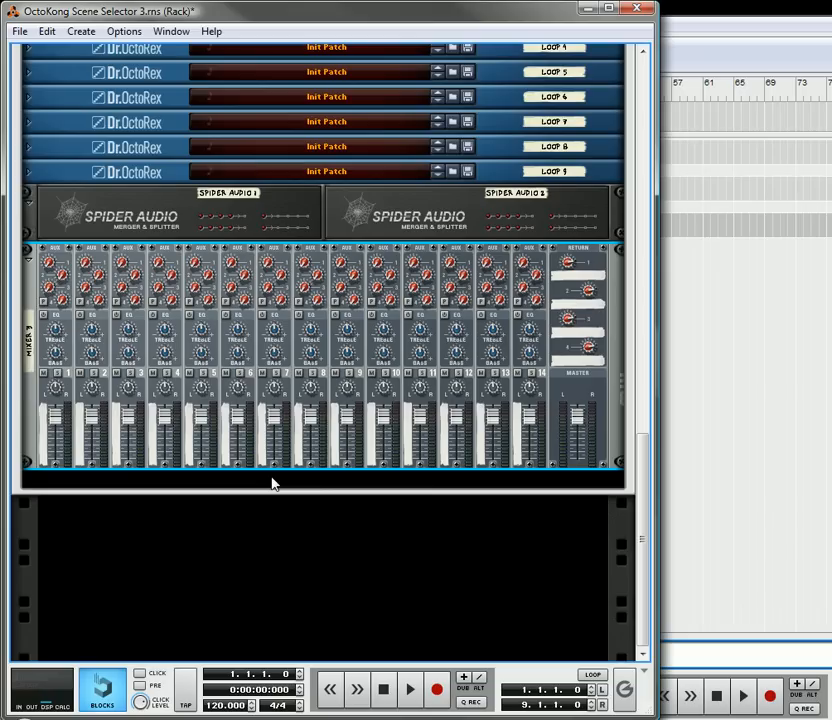
{"action": "scroll", "coordinate": [269, 347], "scroll_direction": "up", "scroll_amount": 4}
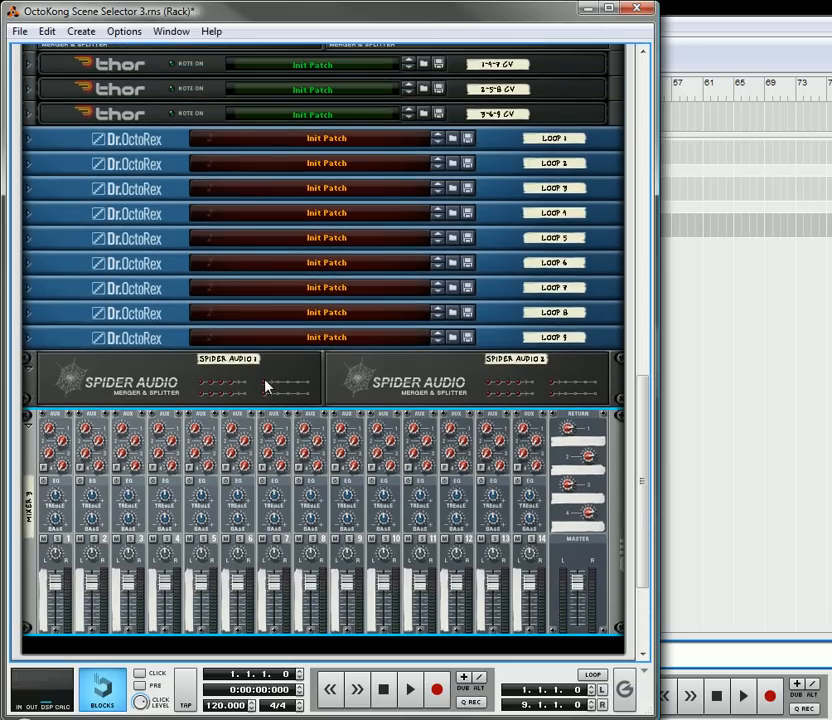
On the rack's rear, disconnect Mixer 2 from the Combinator and cable its master output to Spider Audio 1's split input.
{"action": "key", "text": "Tab"}
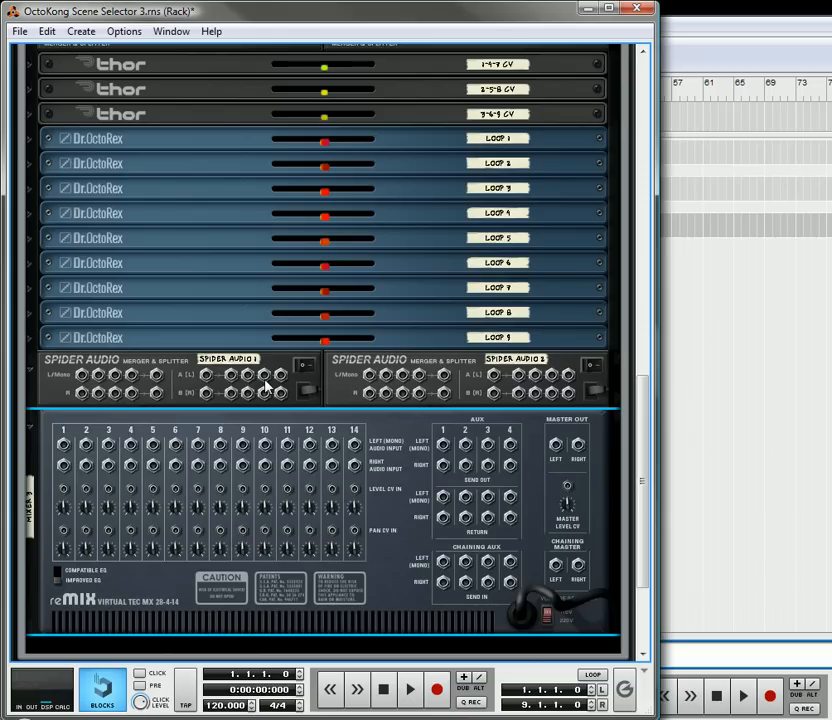
{"action": "scroll", "coordinate": [268, 385], "scroll_direction": "up", "scroll_amount": 11}
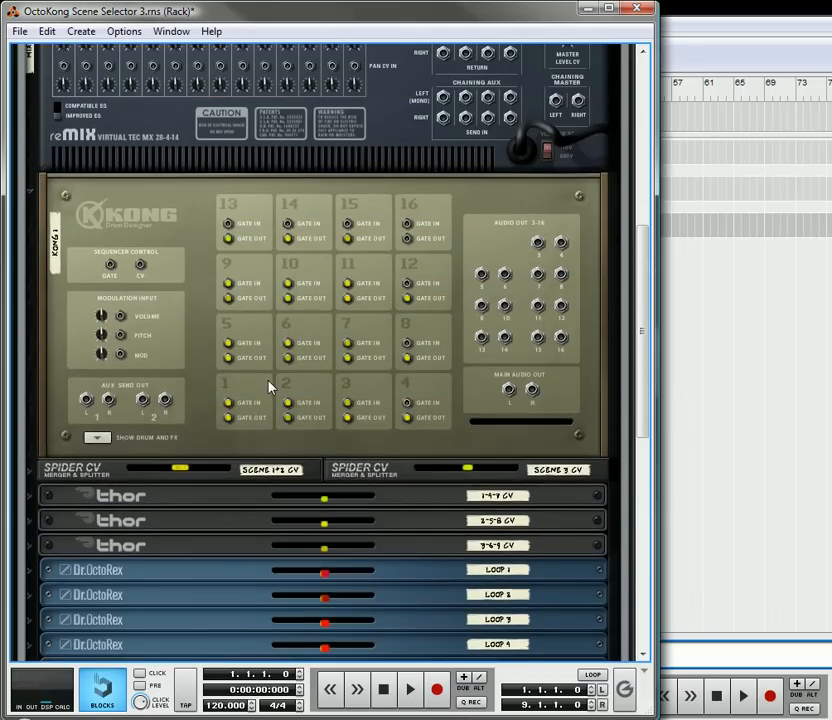
{"action": "scroll", "coordinate": [268, 388], "scroll_direction": "up", "scroll_amount": 7}
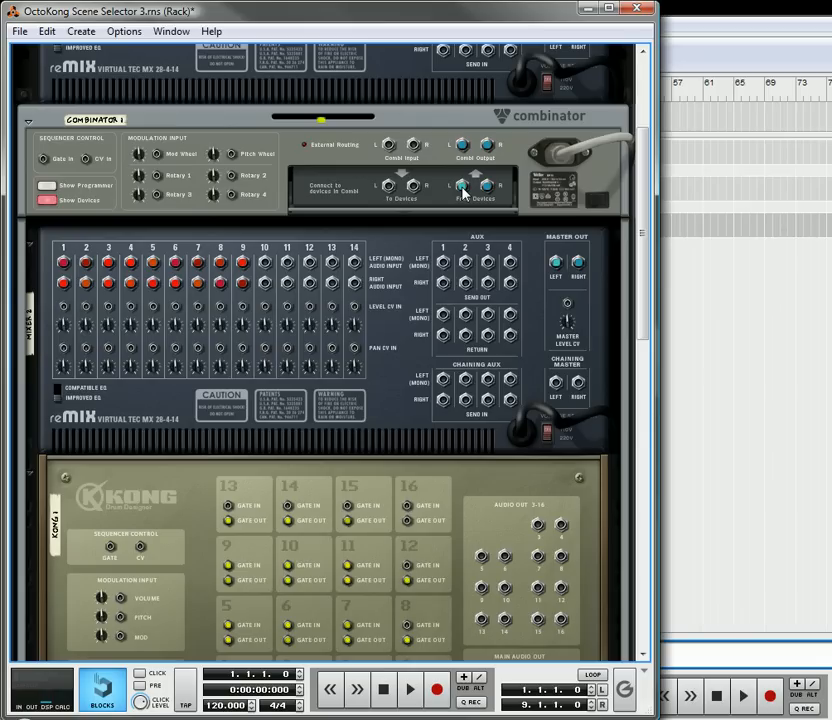
{"action": "left_click_drag", "start_coordinate": [462, 192], "coordinate": [422, 250]}
{"action": "left_click_drag", "start_coordinate": [557, 268], "coordinate": [207, 263]}
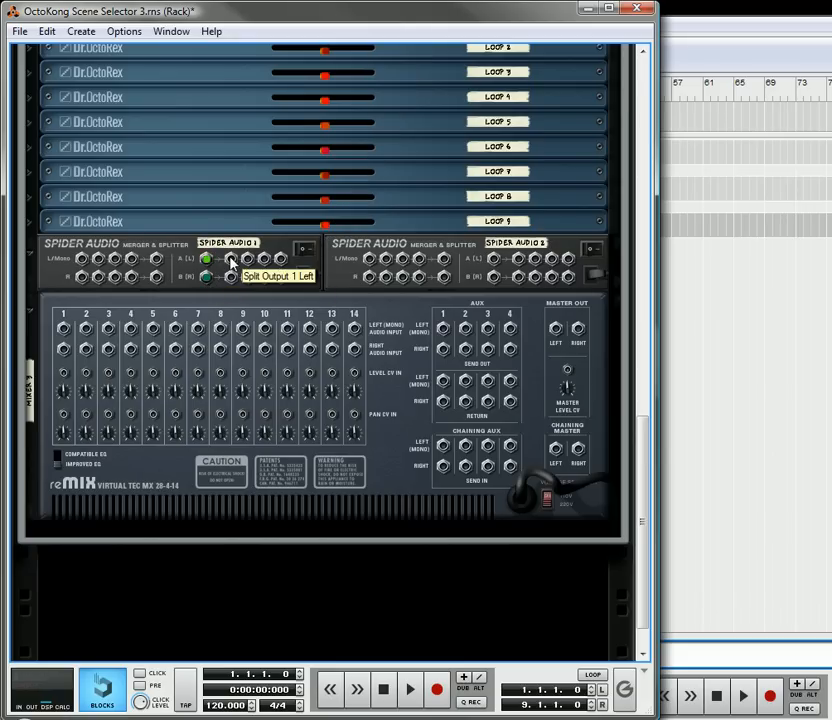
Cable Mixer 3's master output to the Combinator's From Devices inputs.
{"action": "scroll", "coordinate": [388, 293], "scroll_direction": "up", "scroll_amount": 3}
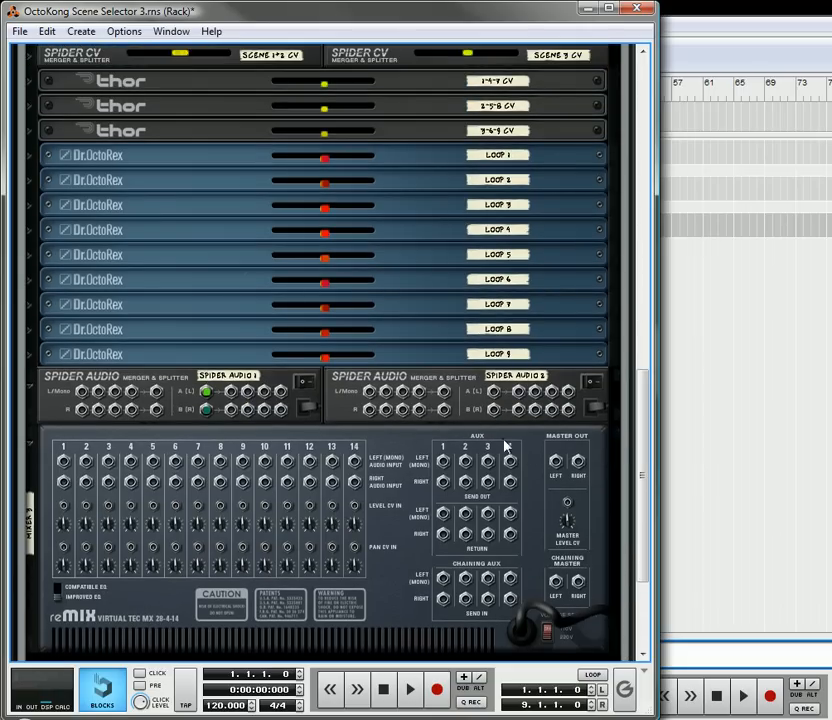
{"action": "left_click_drag", "start_coordinate": [557, 466], "coordinate": [462, 218]}
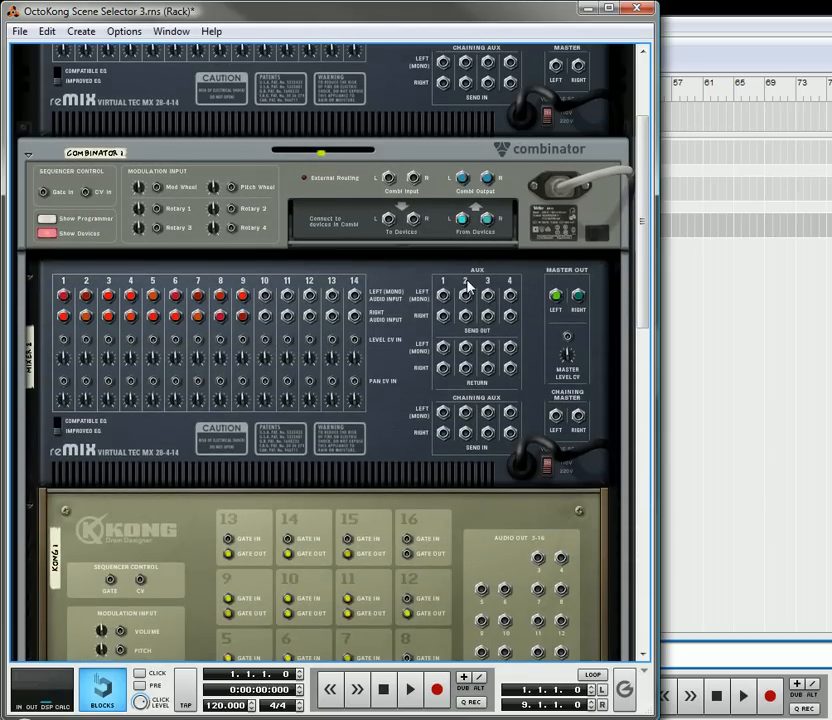
{"action": "scroll", "coordinate": [446, 362], "scroll_direction": "down", "scroll_amount": 12}
{"action": "scroll", "coordinate": [377, 452], "scroll_direction": "down", "scroll_amount": 3}
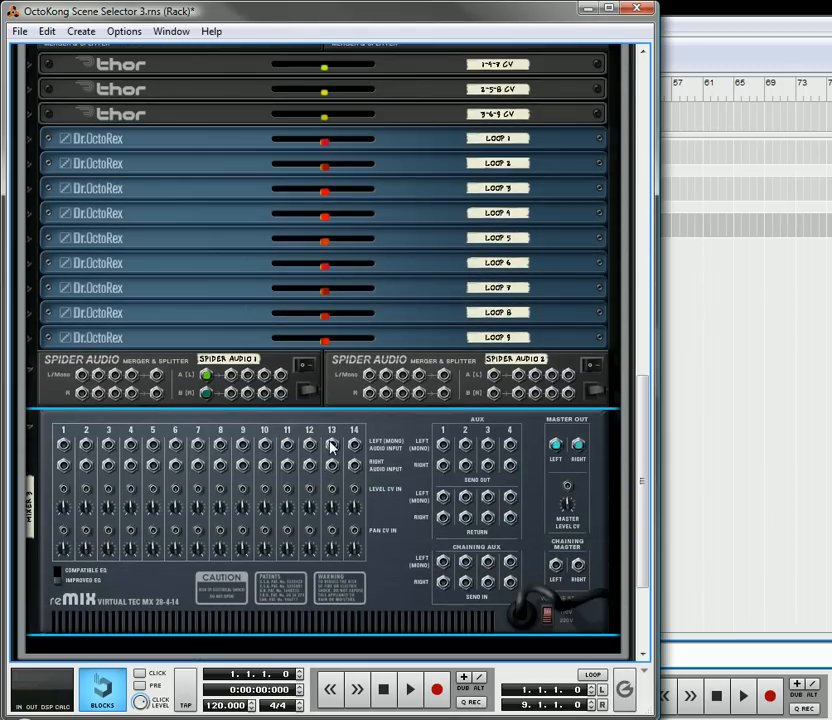
Create an uncabled Thor Polysonic Synthesizer between the Spider Audio devices and Mixer 3.
{"action": "left_click", "coordinate": [350, 397]}
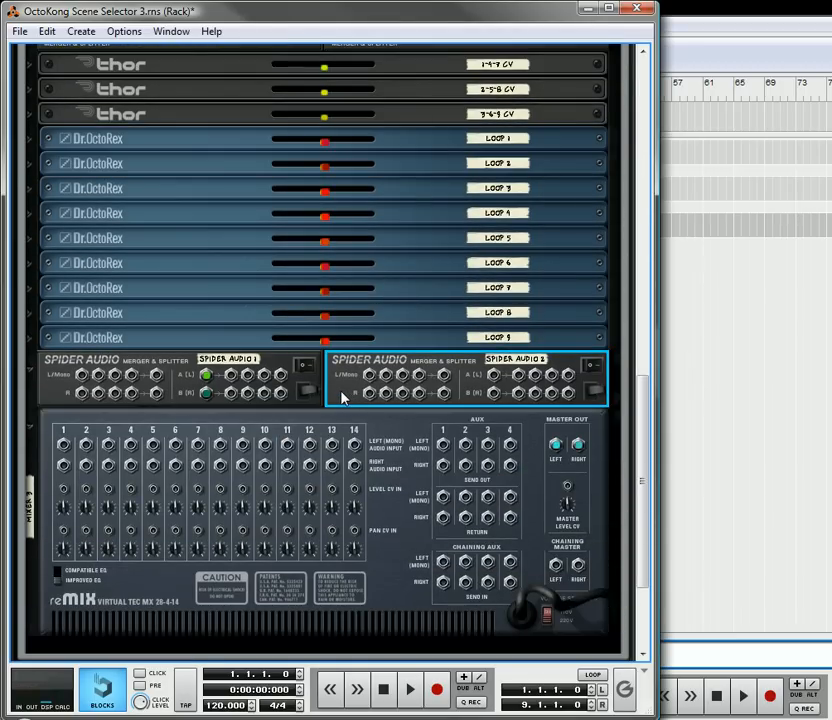
{"action": "scroll", "coordinate": [342, 397], "scroll_direction": "down", "scroll_amount": 3}
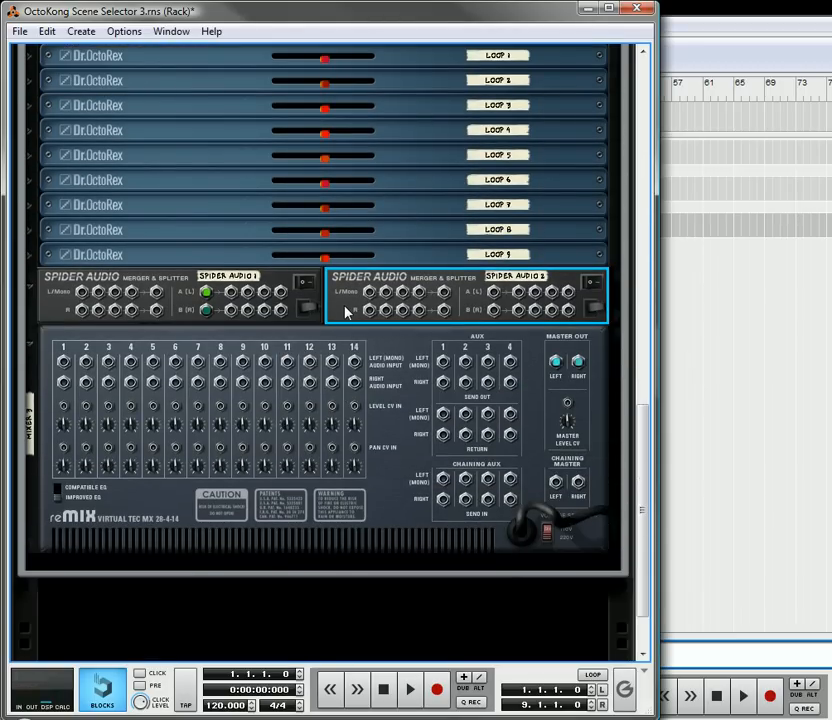
{"action": "right_click", "coordinate": [347, 312]}
{"action": "mouse_move", "coordinate": [411, 459]}
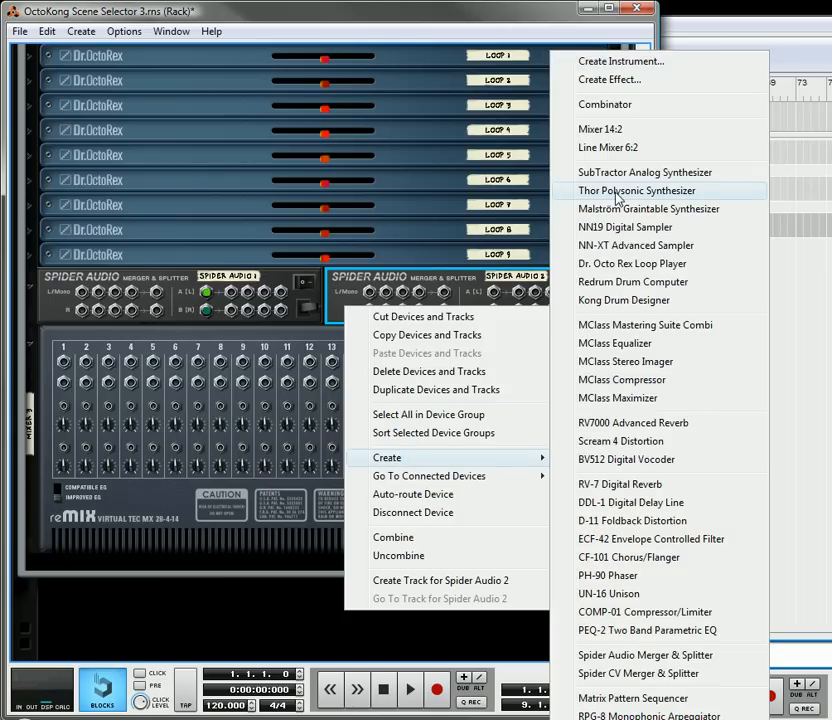
{"action": "left_click", "coordinate": [617, 197]}
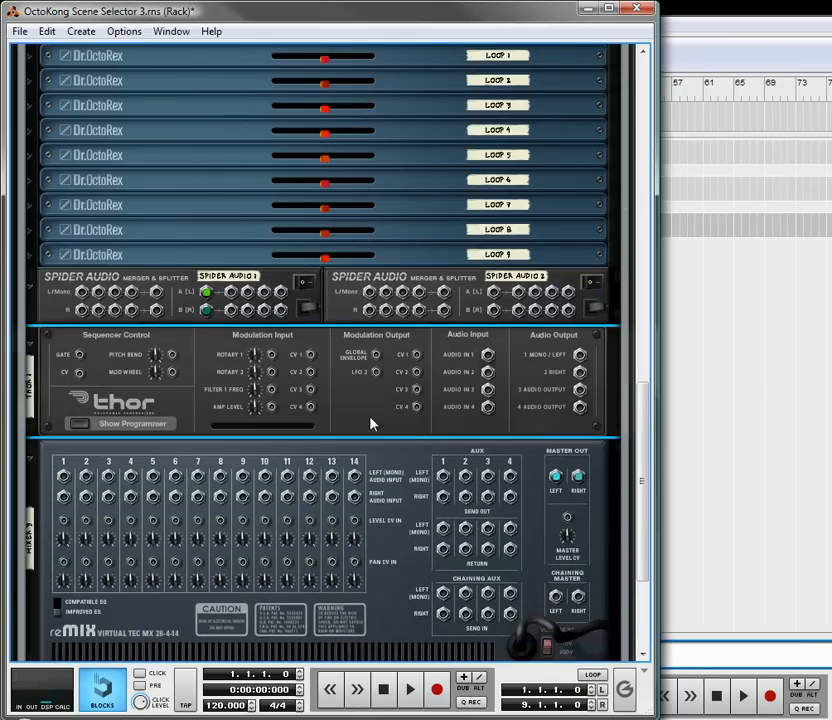
Turn off the new Thor's MIDI trigger on the rack's front and show its programmer.
{"action": "key", "text": "Tab"}
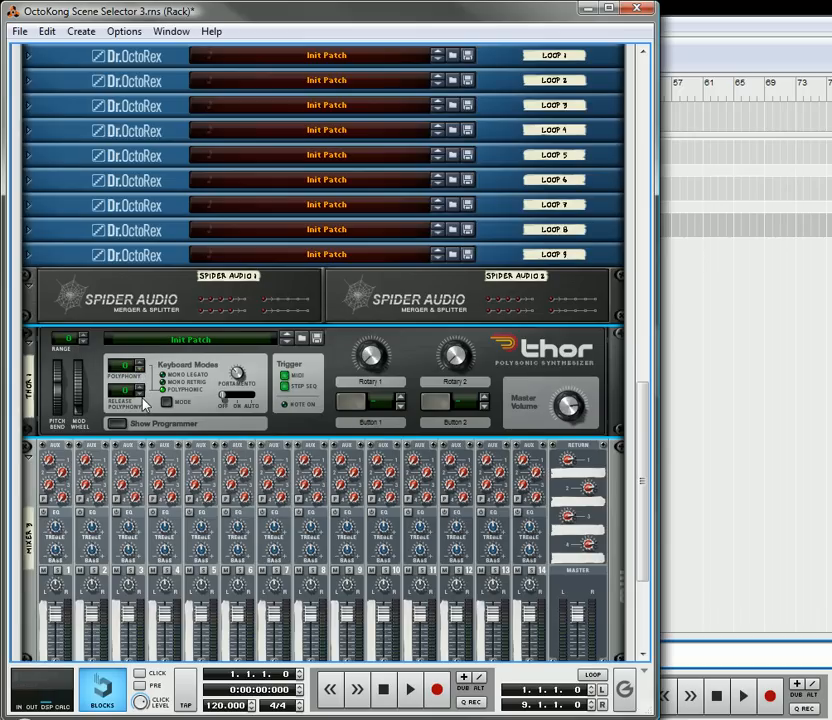
{"action": "left_click", "coordinate": [284, 375]}
{"action": "left_click", "coordinate": [117, 427]}
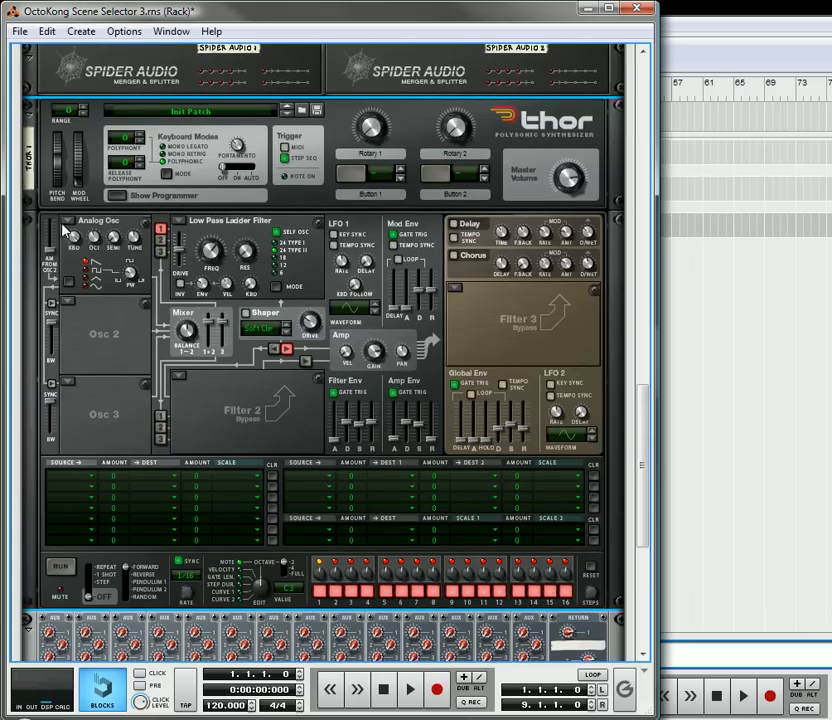
Turn off Thor's Oscillator 1 and set Filter 1 to Bypass.
{"action": "left_click", "coordinate": [64, 223]}
{"action": "left_click", "coordinate": [102, 345]}
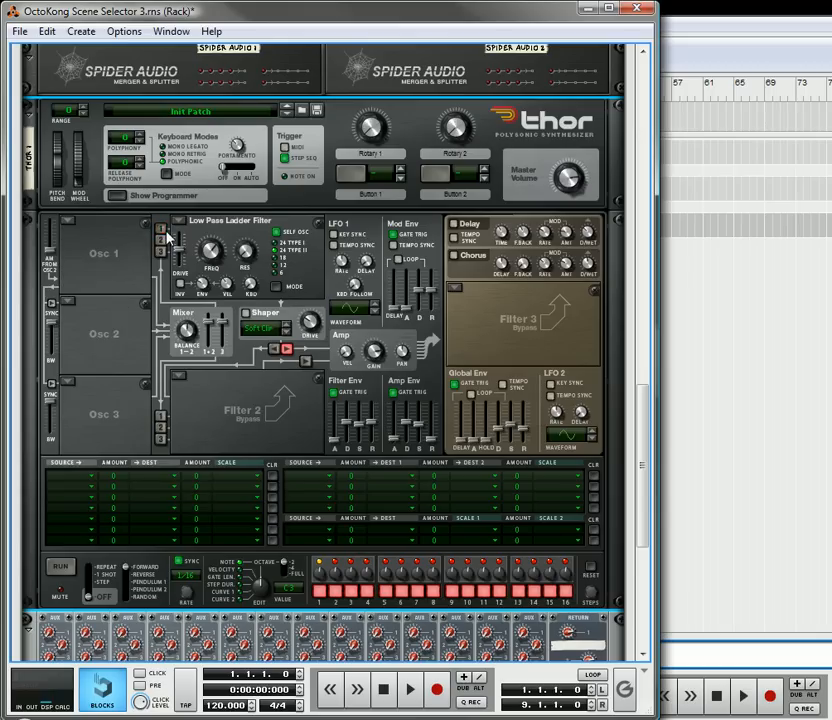
{"action": "left_click", "coordinate": [178, 220]}
{"action": "left_click", "coordinate": [190, 310]}
Disable Gate Trig on Thor's Mod, Filter, Amp and Global envelopes.
{"action": "left_click", "coordinate": [392, 234]}
{"action": "left_click", "coordinate": [334, 392]}
{"action": "left_click", "coordinate": [393, 392]}
{"action": "left_click", "coordinate": [455, 383]}
Set the levels of channels 1 through 5 on Mixer 3 to 0.
{"action": "scroll", "coordinate": [204, 403], "scroll_direction": "down", "scroll_amount": 3}
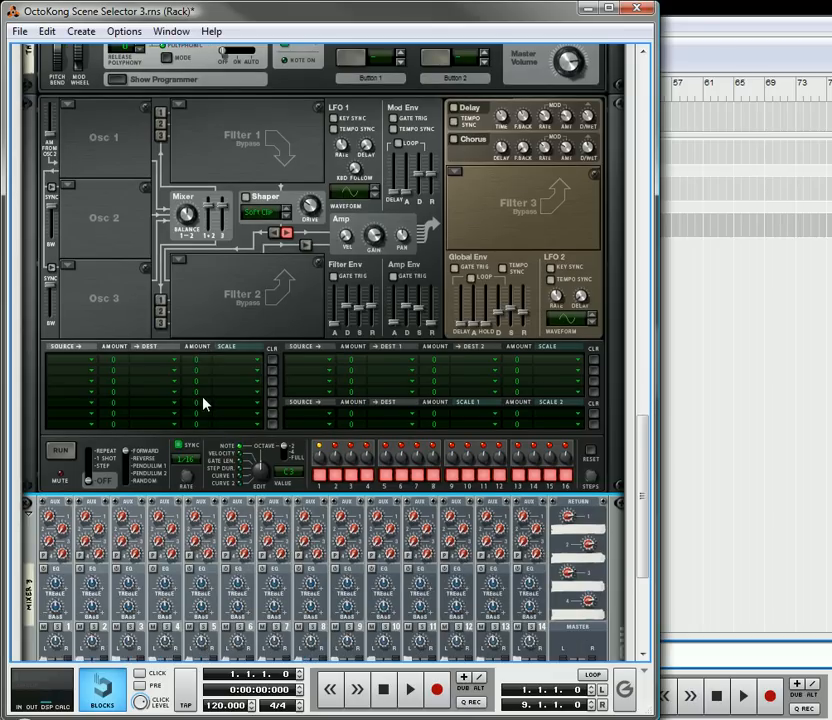
{"action": "scroll", "coordinate": [204, 403], "scroll_direction": "down", "scroll_amount": 3}
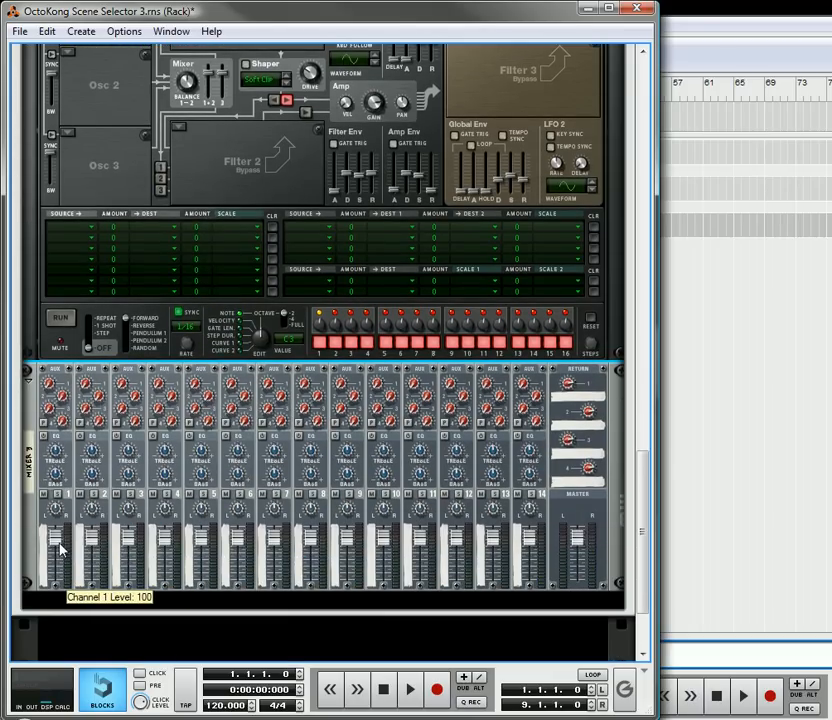
{"action": "left_click_drag", "start_coordinate": [62, 548], "coordinate": [62, 595]}
{"action": "left_click_drag", "start_coordinate": [90, 545], "coordinate": [91, 590]}
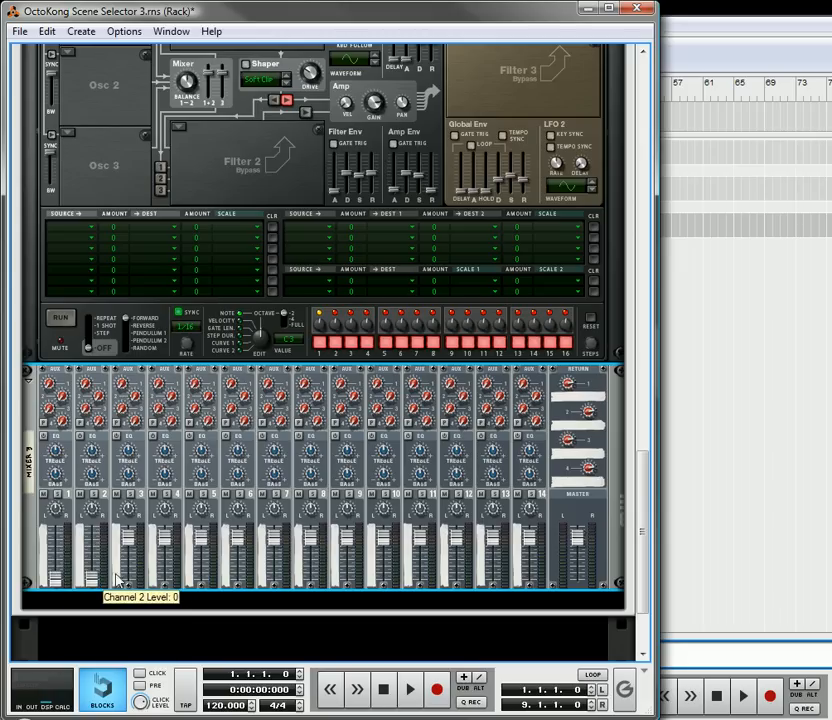
{"action": "left_click_drag", "start_coordinate": [126, 544], "coordinate": [128, 590]}
{"action": "left_click_drag", "start_coordinate": [168, 555], "coordinate": [168, 590]}
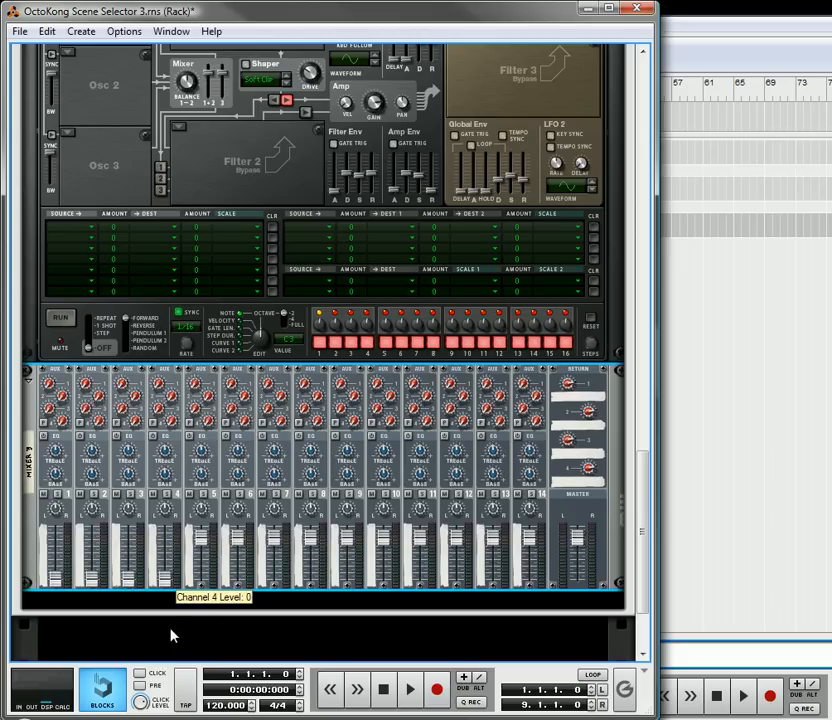
{"action": "left_click_drag", "start_coordinate": [201, 541], "coordinate": [204, 595]}
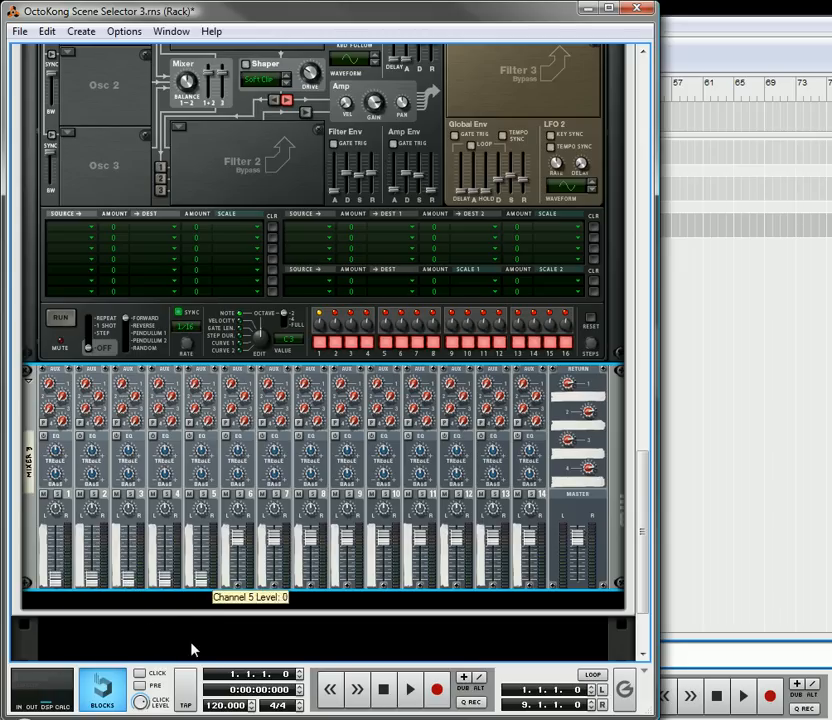
Set Mixer 3's channel 6 level to 0 and raise the Level CV amounts of channels 1 through 6 to 127 on its back.
{"action": "left_click_drag", "start_coordinate": [236, 544], "coordinate": [233, 628]}
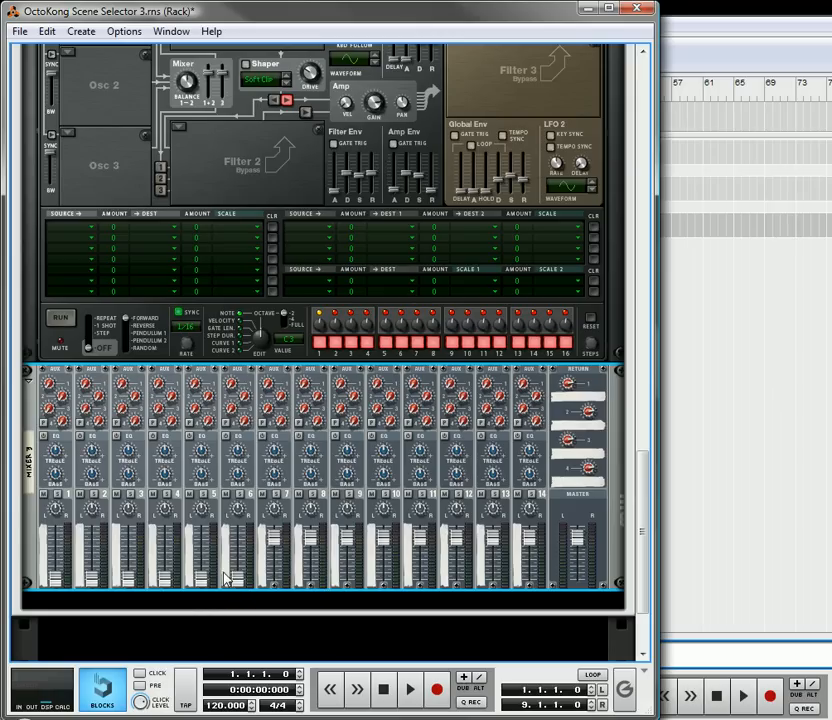
{"action": "key", "text": "Tab"}
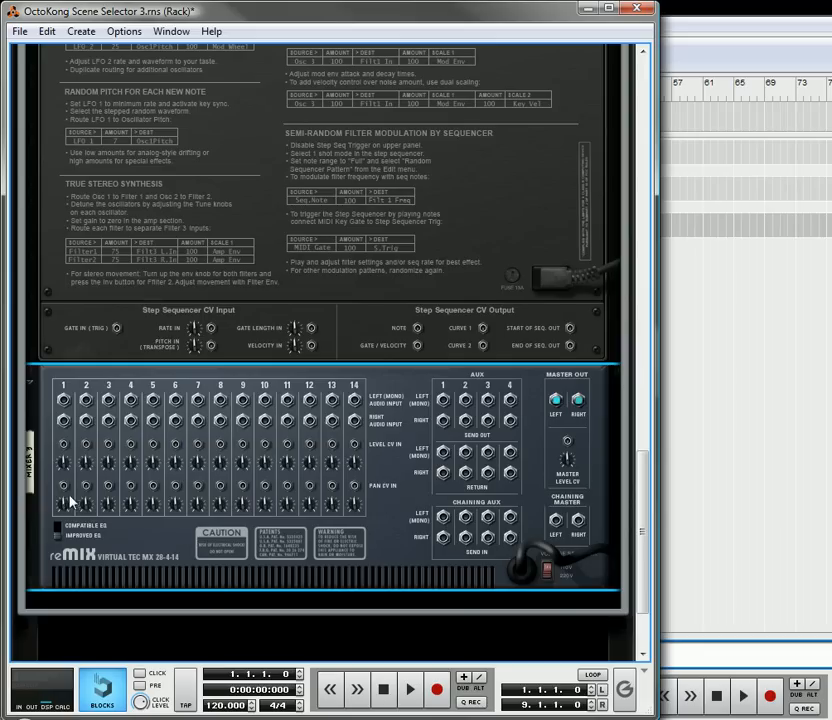
{"action": "left_click_drag", "start_coordinate": [66, 474], "coordinate": [84, 420]}
{"action": "left_click_drag", "start_coordinate": [93, 470], "coordinate": [89, 420]}
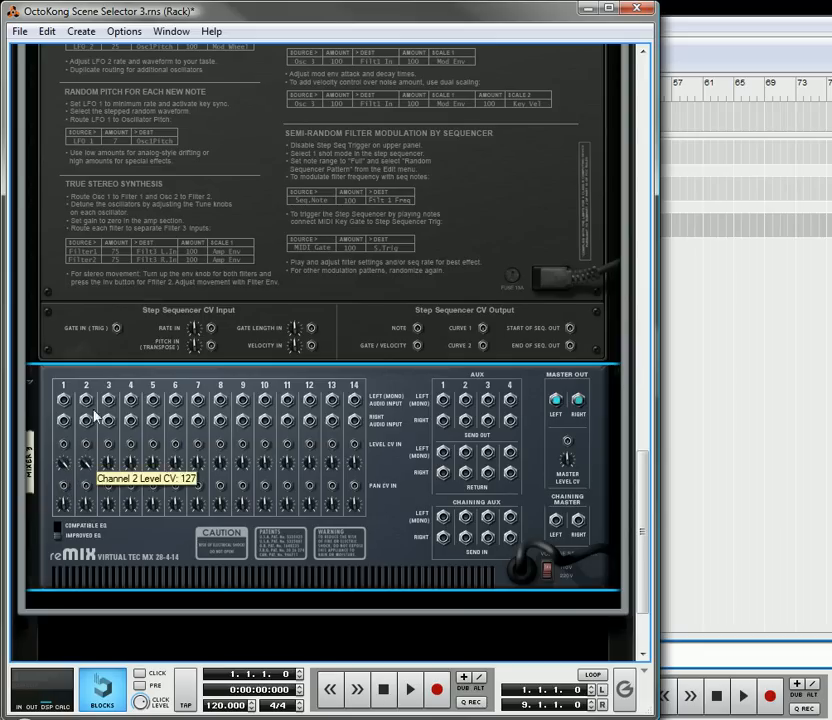
{"action": "left_click_drag", "start_coordinate": [111, 460], "coordinate": [153, 388]}
{"action": "left_click_drag", "start_coordinate": [165, 466], "coordinate": [156, 386]}
On Thor's front, assign Step Sequencer Note, Curve 1 and Curve 2 as sources in the first three modulation rows.
{"action": "scroll", "coordinate": [156, 386], "scroll_direction": "up", "scroll_amount": 10}
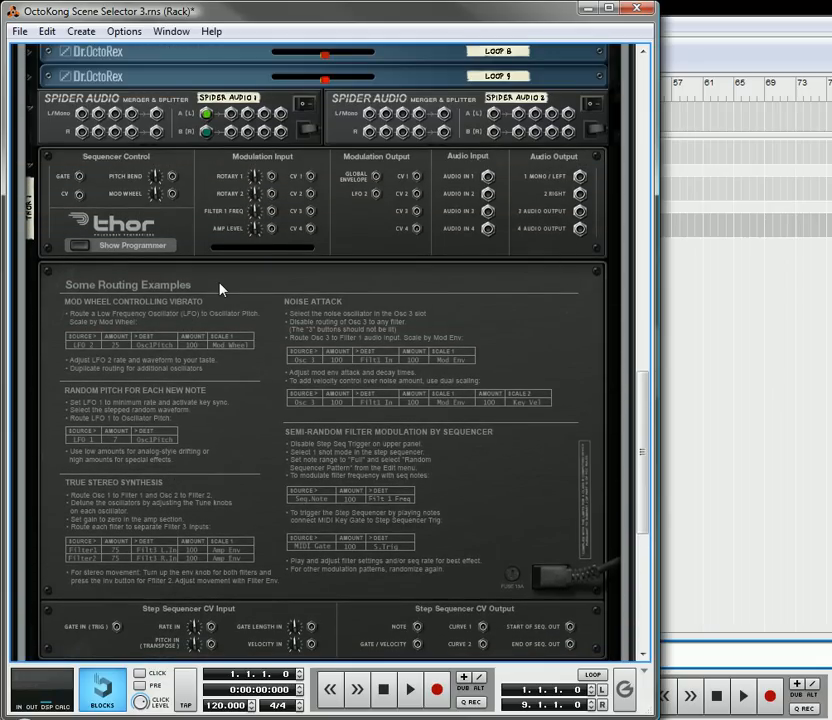
{"action": "key", "text": "Tab"}
{"action": "scroll", "coordinate": [200, 380], "scroll_direction": "down", "scroll_amount": 2}
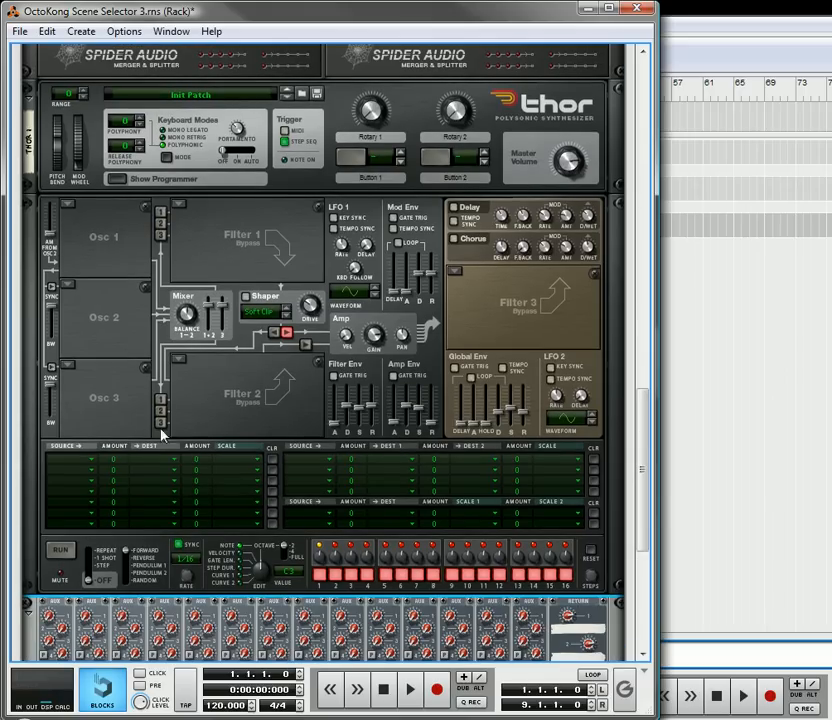
{"action": "left_click", "coordinate": [72, 463]}
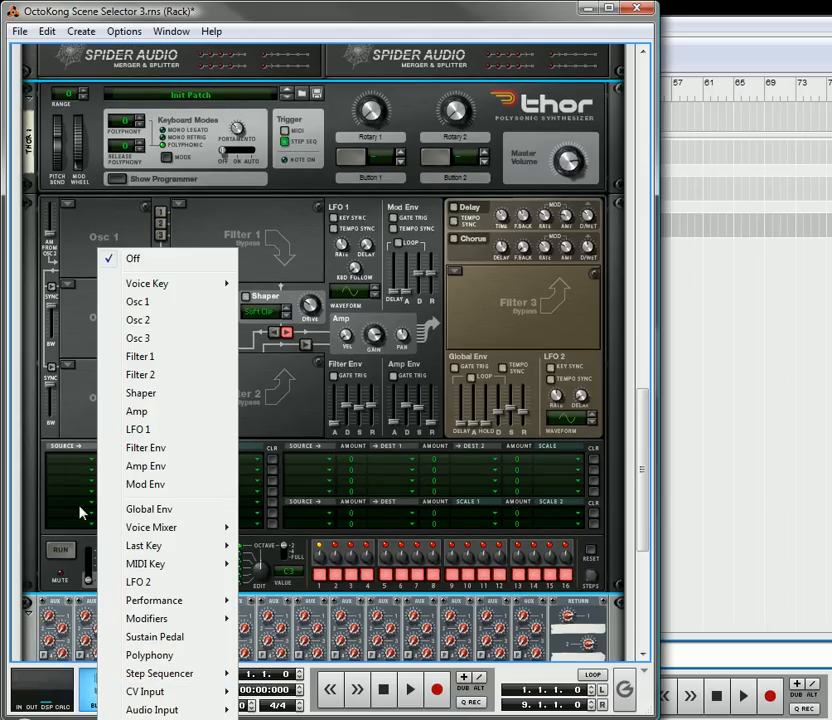
{"action": "mouse_move", "coordinate": [145, 678]}
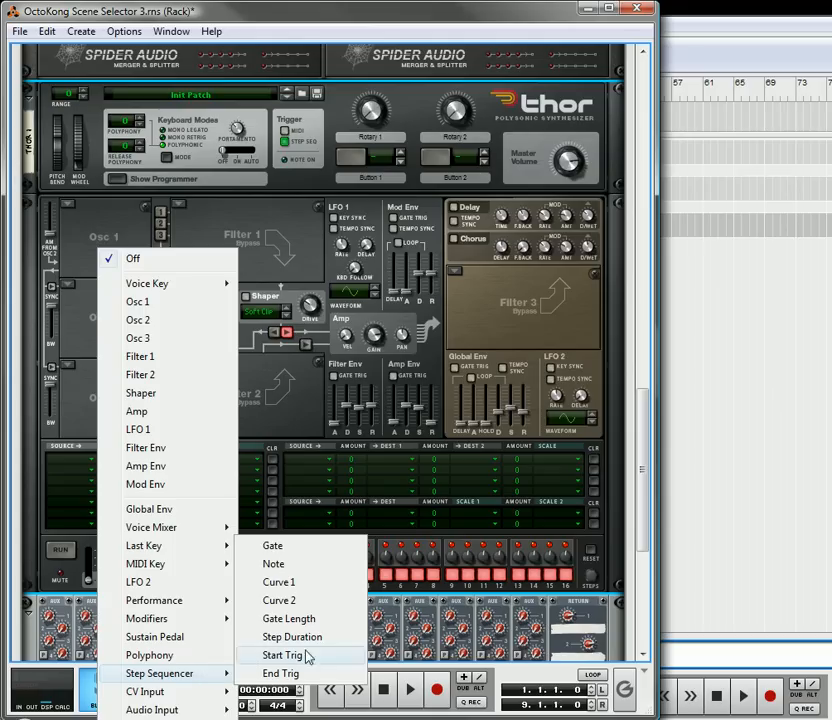
{"action": "left_click", "coordinate": [284, 565]}
{"action": "left_click", "coordinate": [70, 476]}
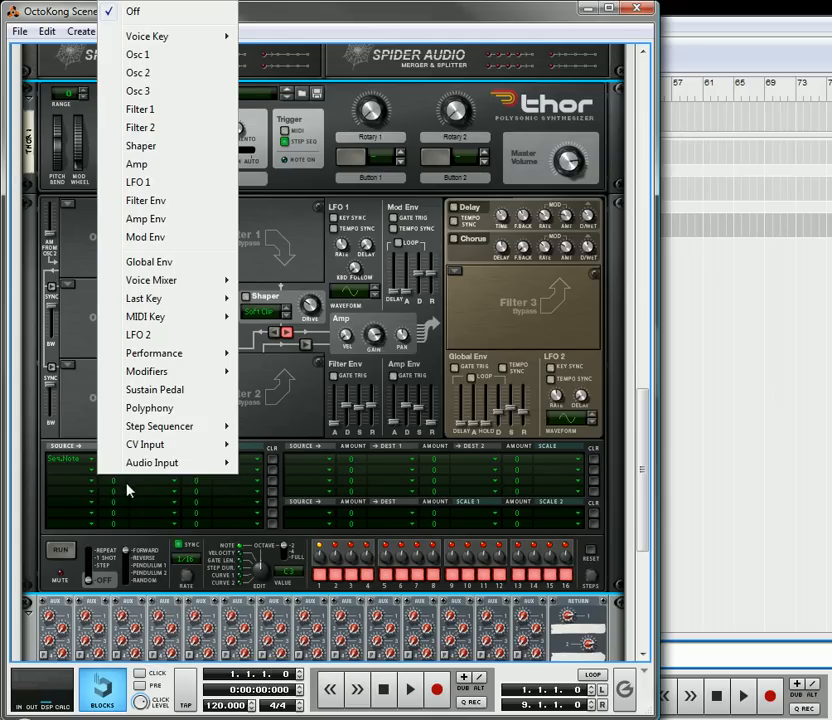
{"action": "mouse_move", "coordinate": [167, 430]}
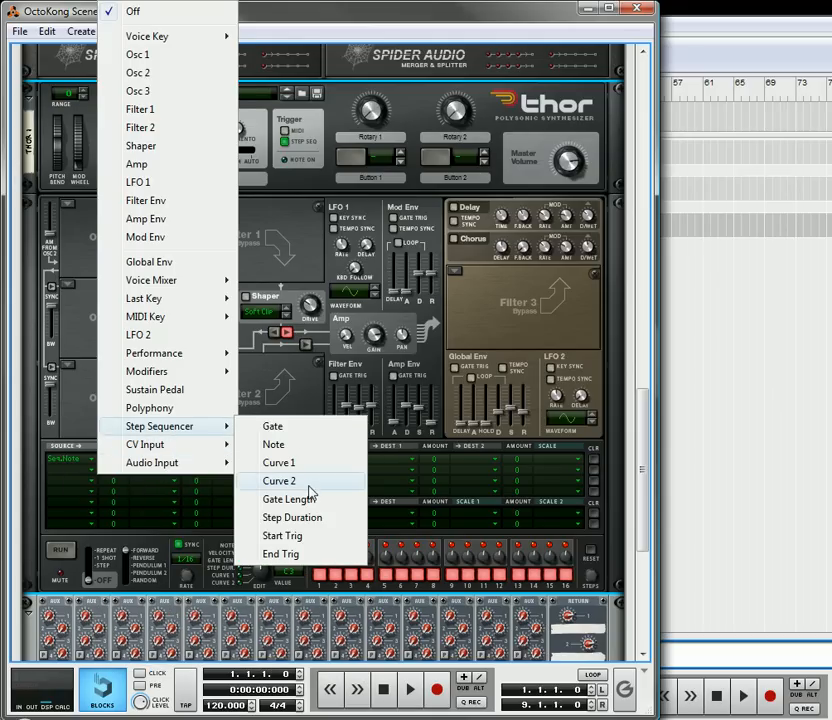
{"action": "left_click", "coordinate": [305, 463]}
{"action": "left_click", "coordinate": [72, 487]}
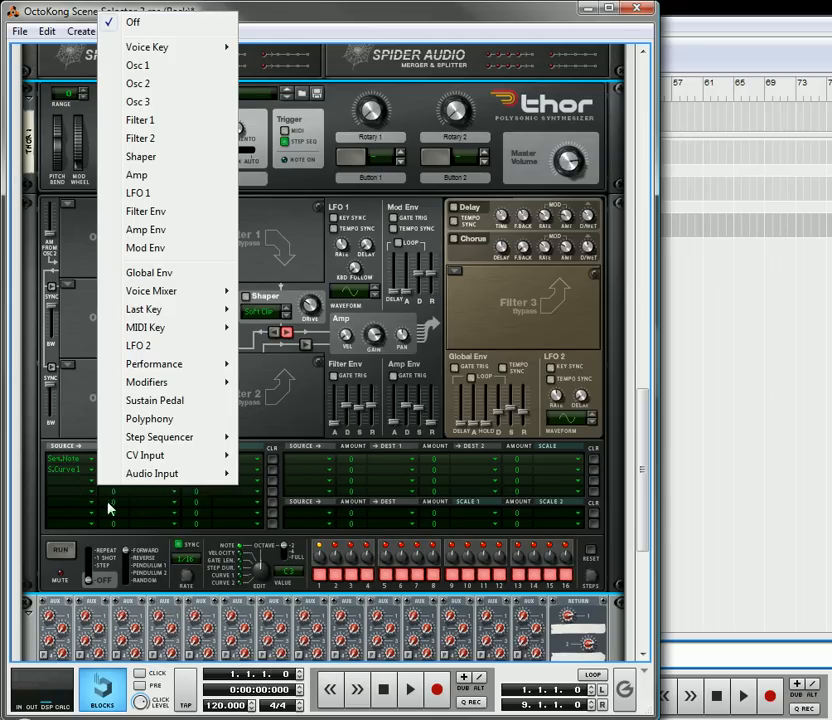
{"action": "mouse_move", "coordinate": [160, 437]}
{"action": "left_click", "coordinate": [289, 496]}
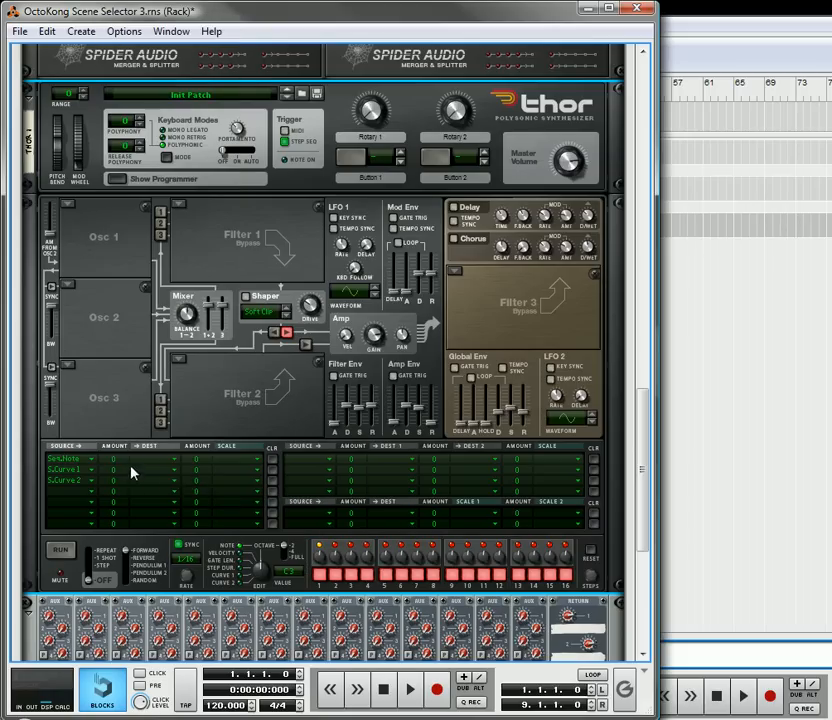
Set the amounts of those three modulation rows to 100 and route them to CV Output 1, 2 and 3 respectively.
{"action": "left_click_drag", "start_coordinate": [117, 464], "coordinate": [110, 405]}
{"action": "left_click", "coordinate": [148, 460]}
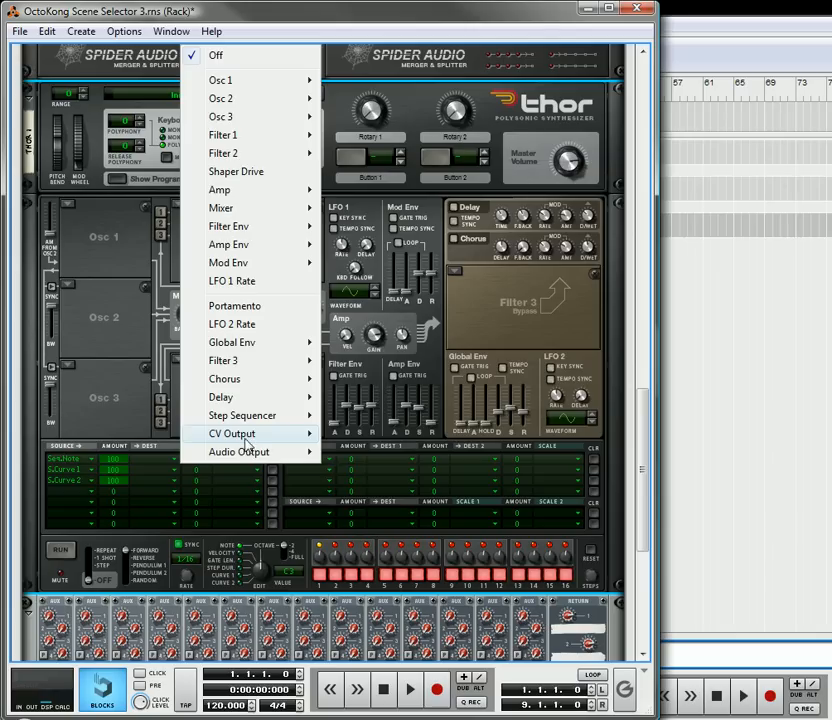
{"action": "mouse_move", "coordinate": [258, 437]}
{"action": "left_click", "coordinate": [350, 435]}
{"action": "left_click", "coordinate": [167, 470]}
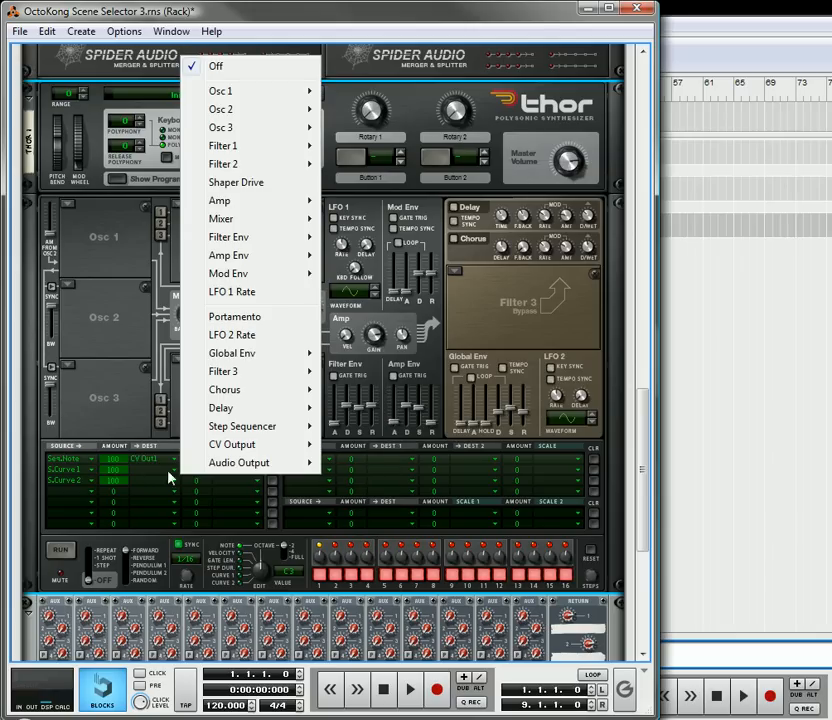
{"action": "mouse_move", "coordinate": [297, 451]}
{"action": "left_click", "coordinate": [364, 463]}
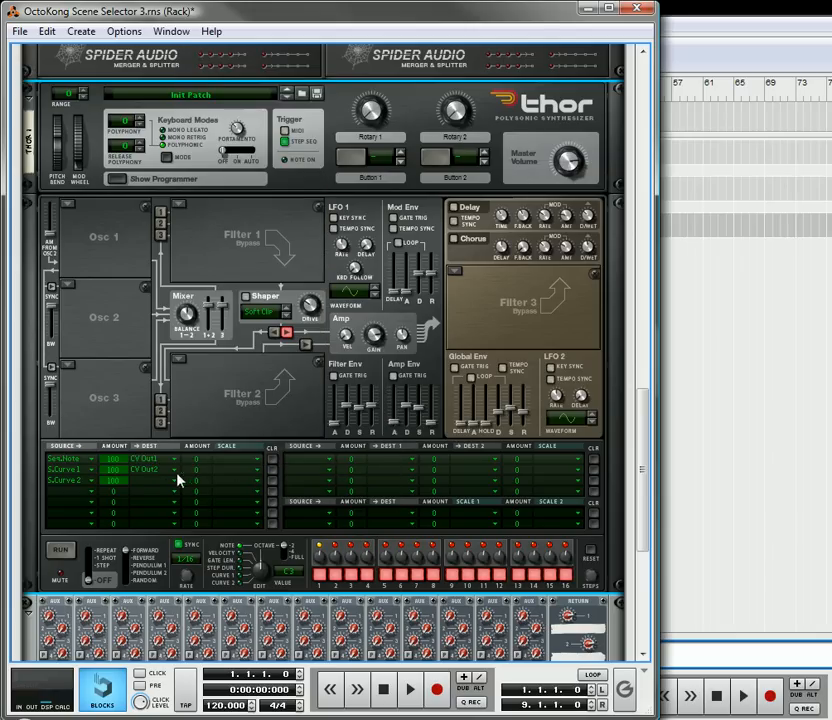
{"action": "left_click", "coordinate": [156, 483]}
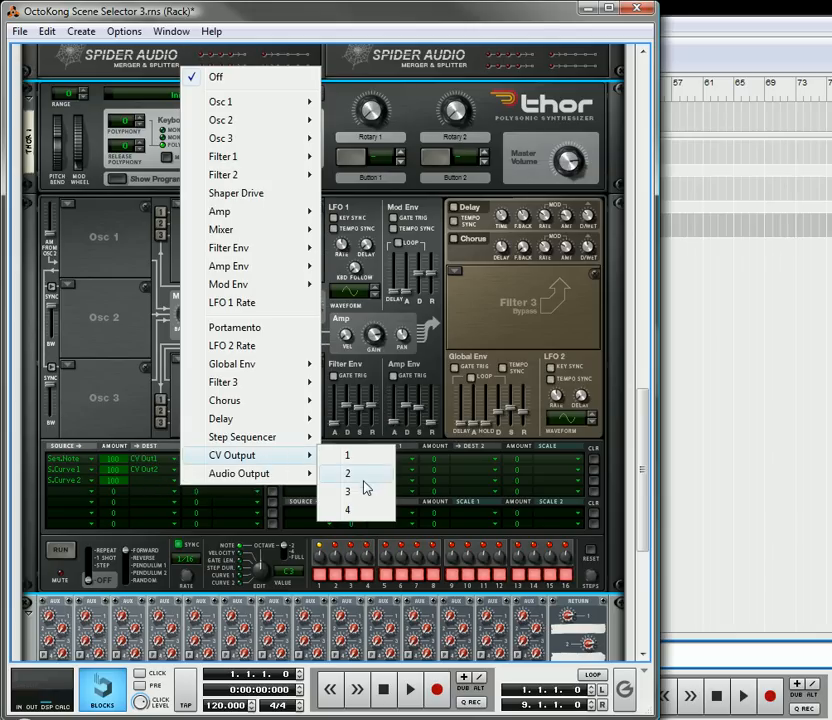
{"action": "left_click", "coordinate": [366, 490]}
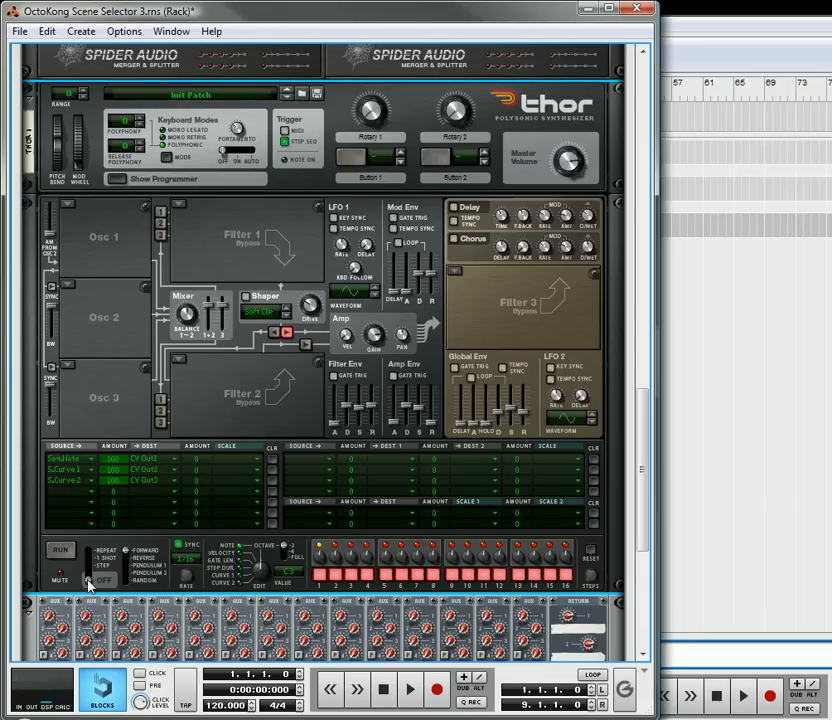
Set Thor's sequencer to Step mode with Full octave range, raise step 1's note and lower steps 2 through 6 to C-2.
{"action": "scroll", "coordinate": [140, 487], "scroll_direction": "down", "scroll_amount": 3}
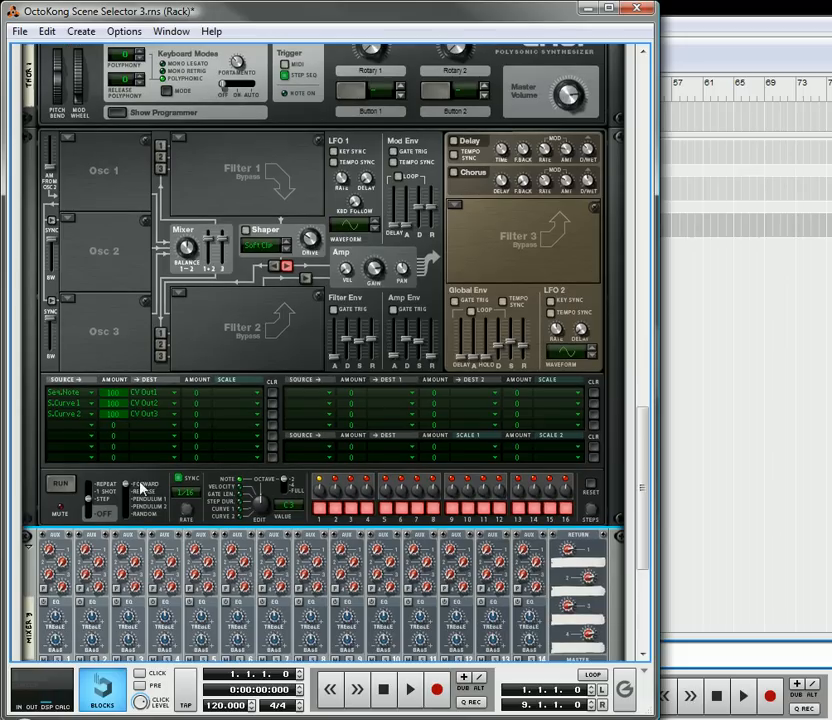
{"action": "left_click", "coordinate": [286, 489]}
{"action": "left_click_drag", "start_coordinate": [319, 494], "coordinate": [340, 462]}
{"action": "left_click_drag", "start_coordinate": [337, 494], "coordinate": [354, 586]}
{"action": "left_click_drag", "start_coordinate": [364, 491], "coordinate": [397, 590]}
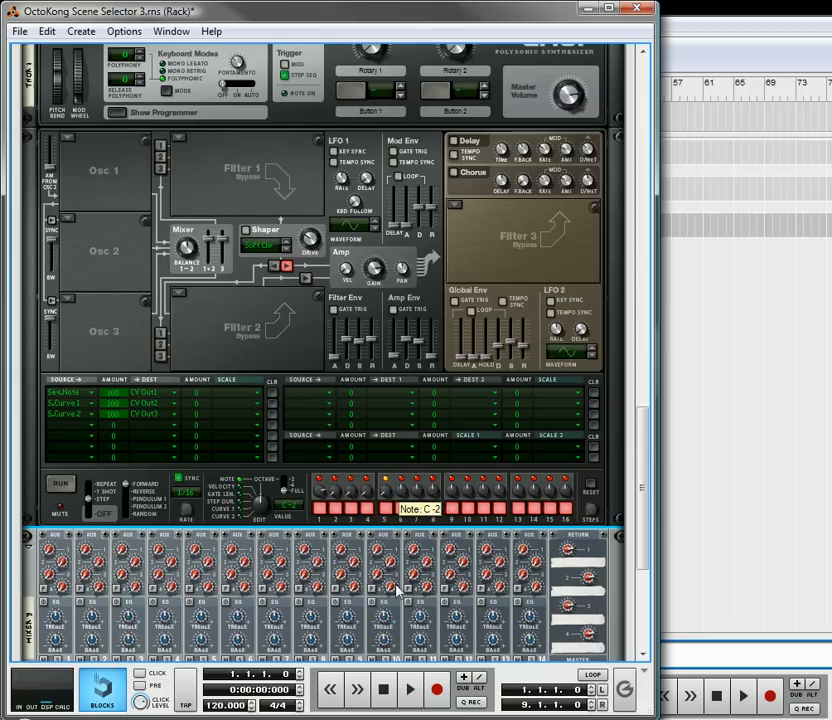
{"action": "left_click_drag", "start_coordinate": [398, 495], "coordinate": [407, 652]}
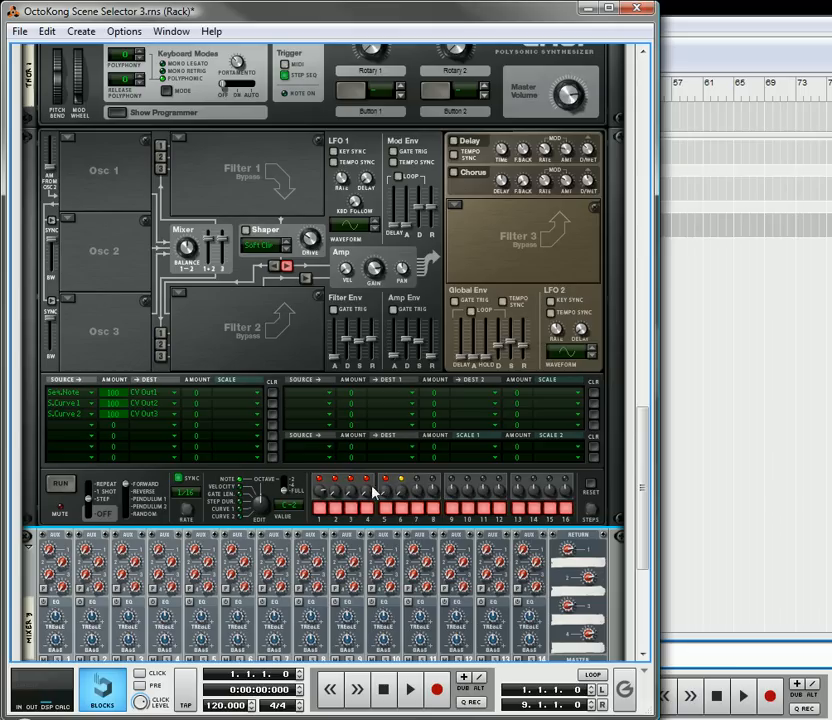
For Curve 1 of Thor's sequencer, set step 2 to 100 and steps 1 and 3 through 6 to 0.
{"action": "left_click_drag", "start_coordinate": [258, 513], "coordinate": [258, 489]}
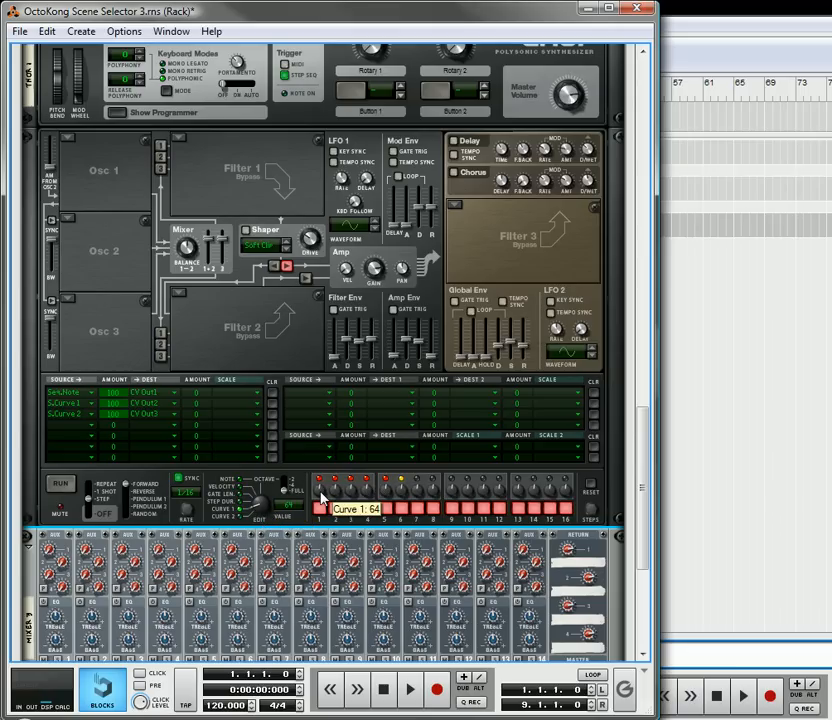
{"action": "left_click_drag", "start_coordinate": [321, 493], "coordinate": [325, 597]}
{"action": "left_click_drag", "start_coordinate": [348, 489], "coordinate": [377, 597]}
{"action": "left_click_drag", "start_coordinate": [387, 493], "coordinate": [398, 623]}
{"action": "left_click_drag", "start_coordinate": [398, 500], "coordinate": [405, 641]}
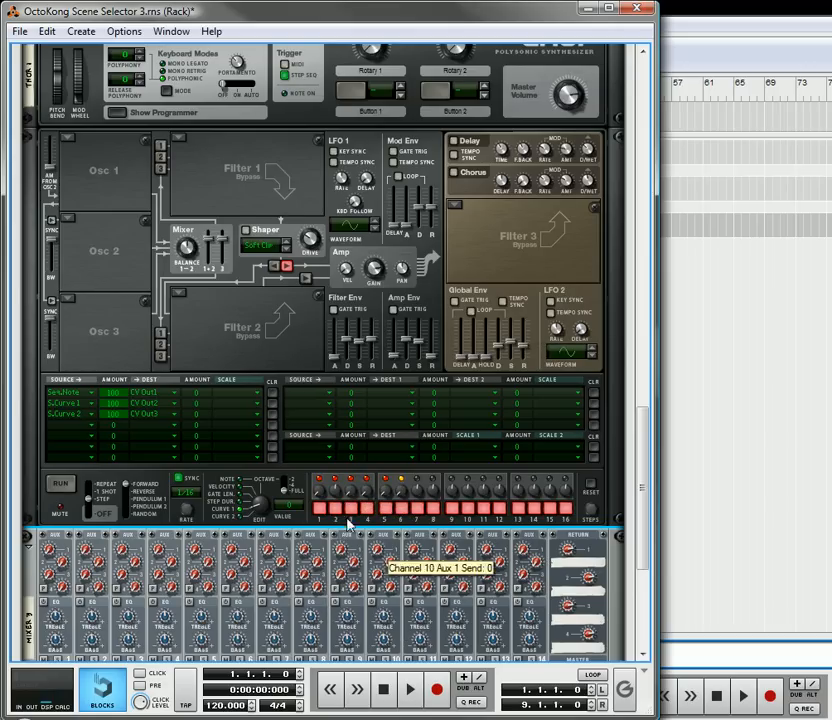
{"action": "left_click_drag", "start_coordinate": [337, 497], "coordinate": [355, 463]}
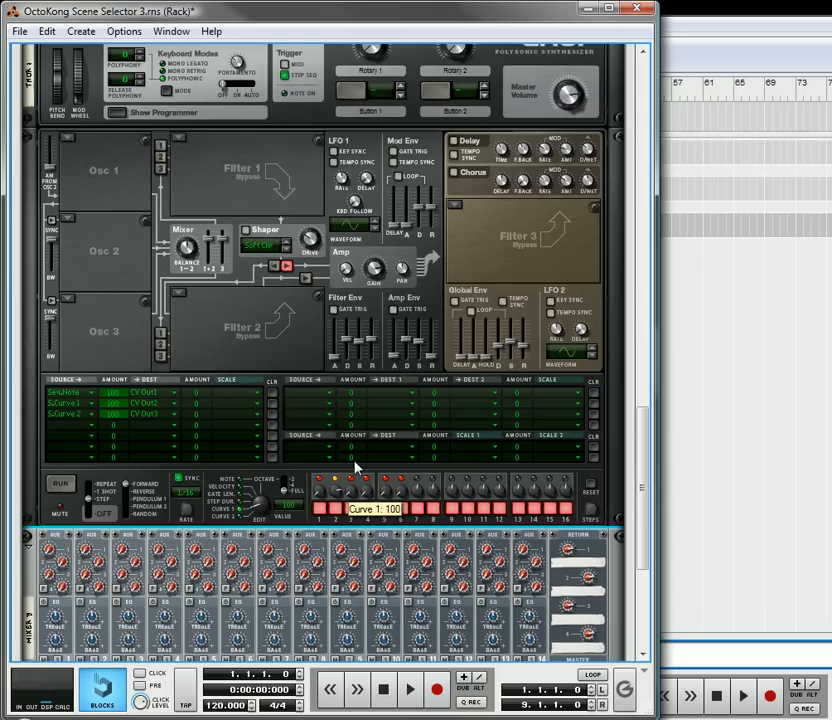
For Curve 2 of Thor's sequencer, set step 3 to 100 and the other steps through 6 to 0.
{"action": "left_click_drag", "start_coordinate": [267, 509], "coordinate": [271, 525]}
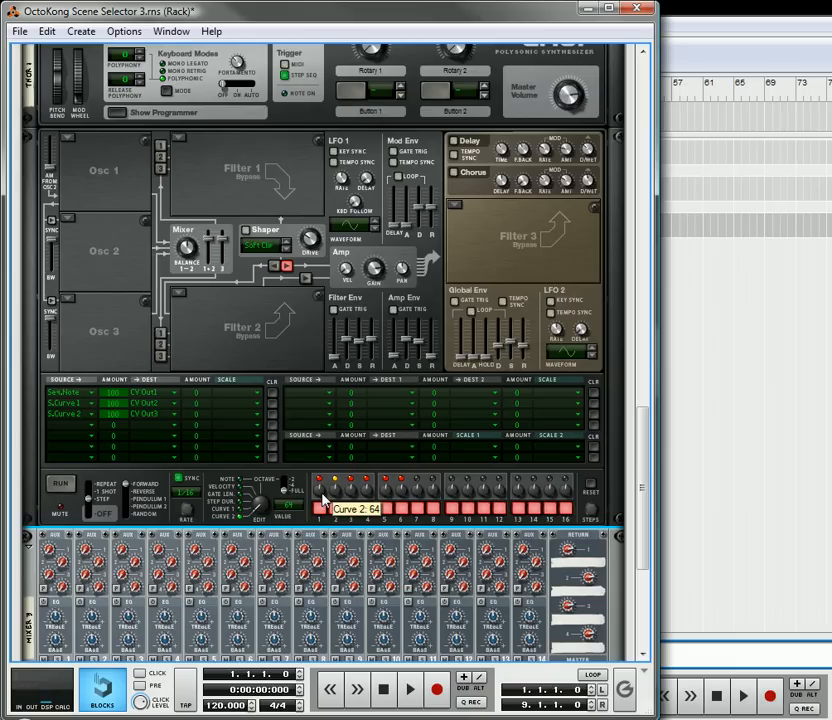
{"action": "left_click_drag", "start_coordinate": [323, 500], "coordinate": [316, 566]}
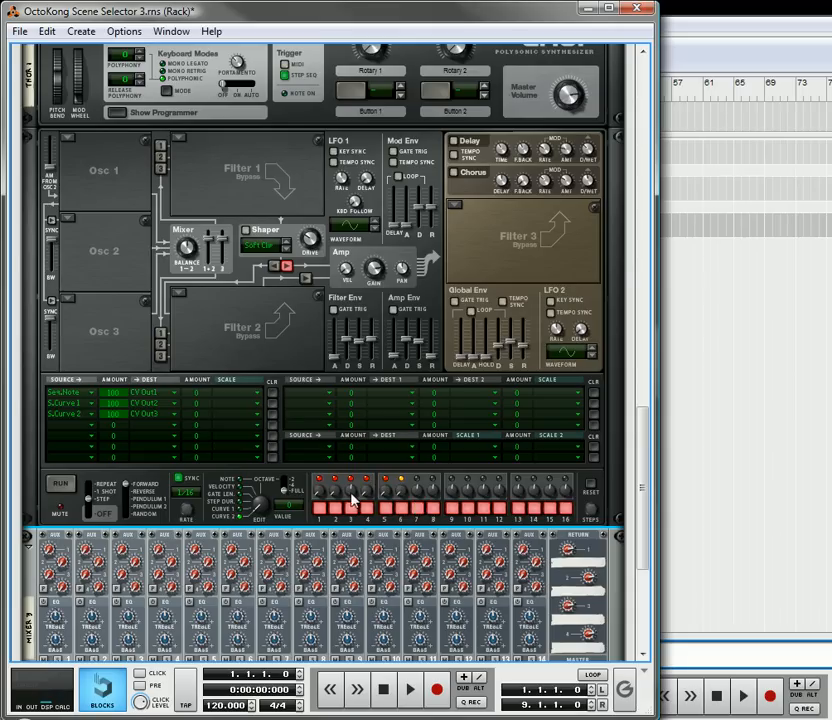
{"action": "left_click_drag", "start_coordinate": [352, 492], "coordinate": [358, 466]}
Hide Thor's programmer and duplicate the Thor device.
{"action": "scroll", "coordinate": [148, 412], "scroll_direction": "up", "scroll_amount": 4}
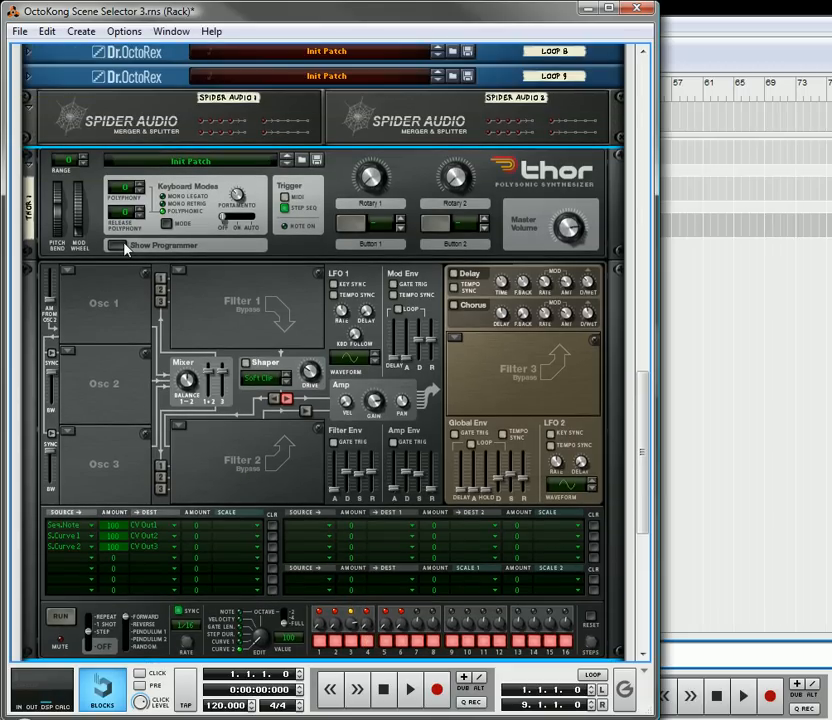
{"action": "left_click", "coordinate": [122, 245]}
{"action": "right_click", "coordinate": [297, 245]}
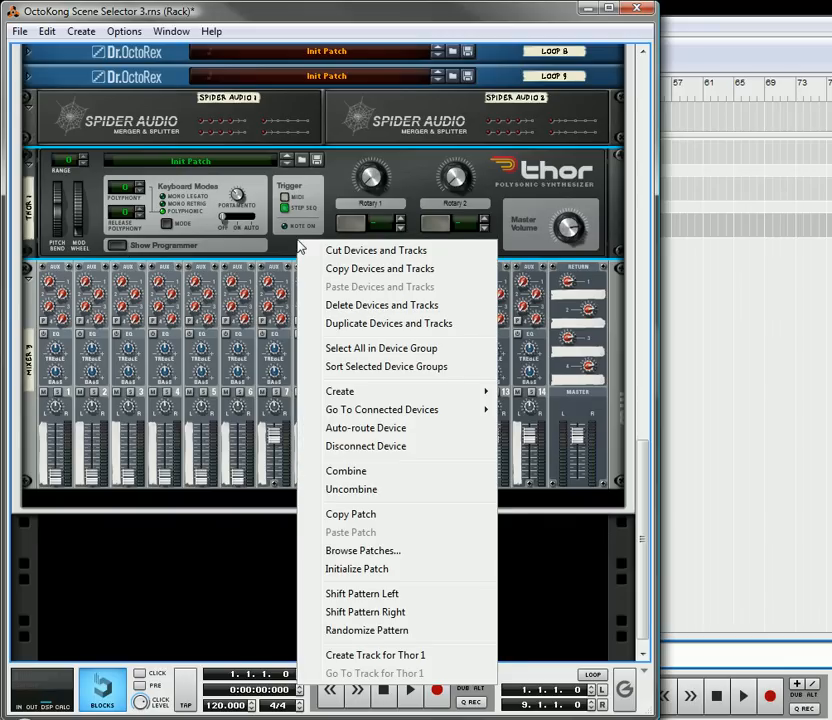
{"action": "left_click", "coordinate": [347, 326]}
In the Thor copy's sequencer, lower step 1's note value to C-2 and raise step 4's note value.
{"action": "scroll", "coordinate": [190, 418], "scroll_direction": "down", "scroll_amount": 3}
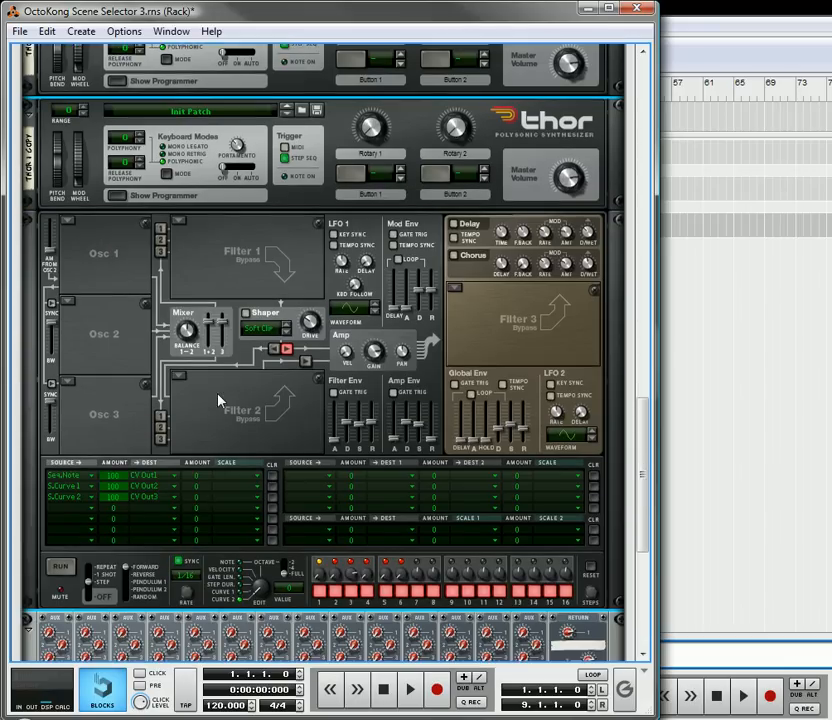
{"action": "scroll", "coordinate": [264, 514], "scroll_direction": "down", "scroll_amount": 2}
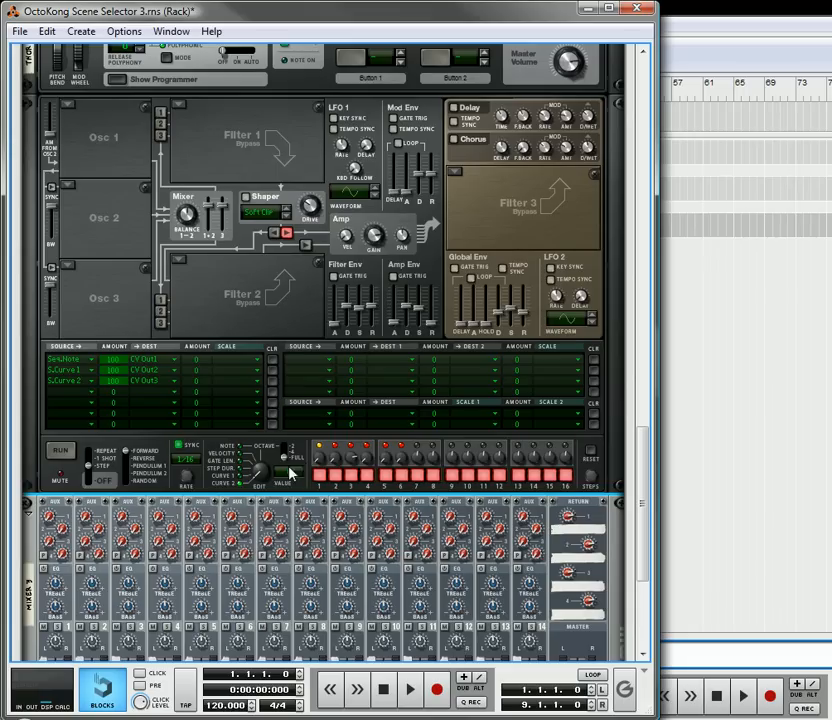
{"action": "left_click_drag", "start_coordinate": [261, 473], "coordinate": [264, 424]}
{"action": "left_click_drag", "start_coordinate": [317, 458], "coordinate": [336, 595]}
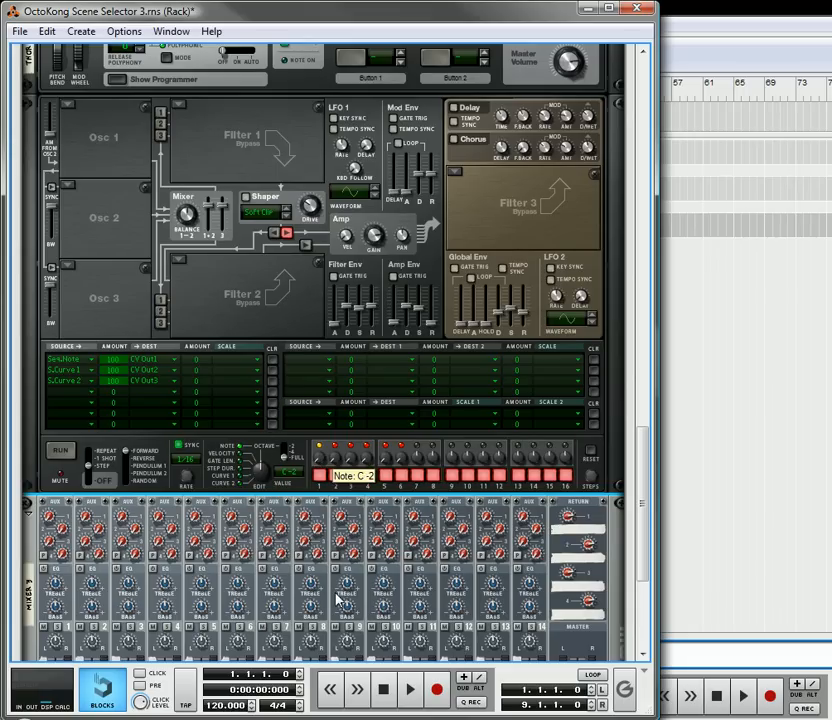
{"action": "left_click_drag", "start_coordinate": [371, 458], "coordinate": [387, 386]}
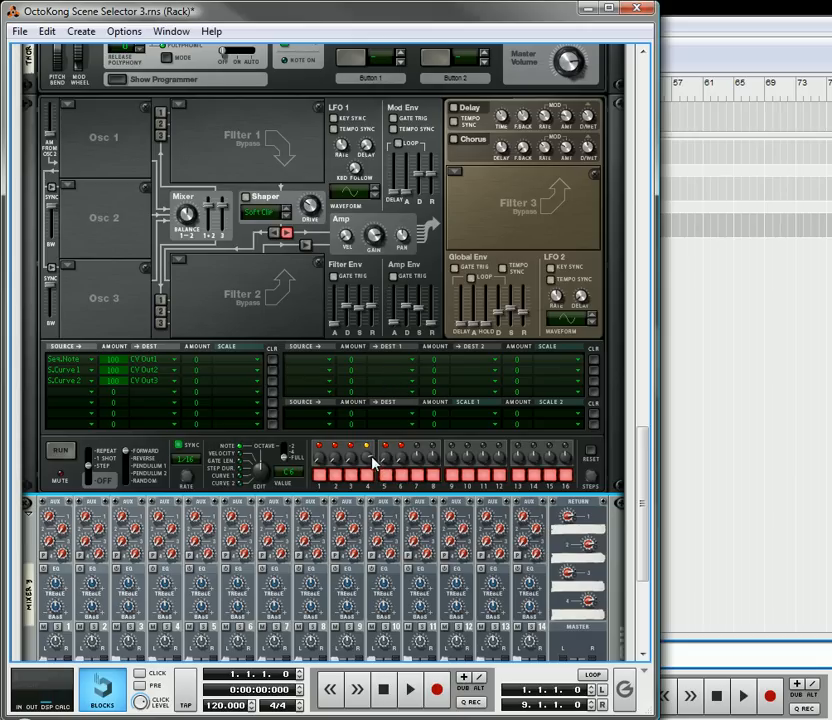
{"action": "left_click_drag", "start_coordinate": [366, 467], "coordinate": [371, 448]}
For Curve 1 of the Thor copy's sequencer, lower step 2 to 0 and raise step 5.
{"action": "left_click_drag", "start_coordinate": [270, 478], "coordinate": [274, 488]}
{"action": "left_click_drag", "start_coordinate": [337, 459], "coordinate": [341, 604]}
{"action": "left_click_drag", "start_coordinate": [390, 462], "coordinate": [397, 379]}
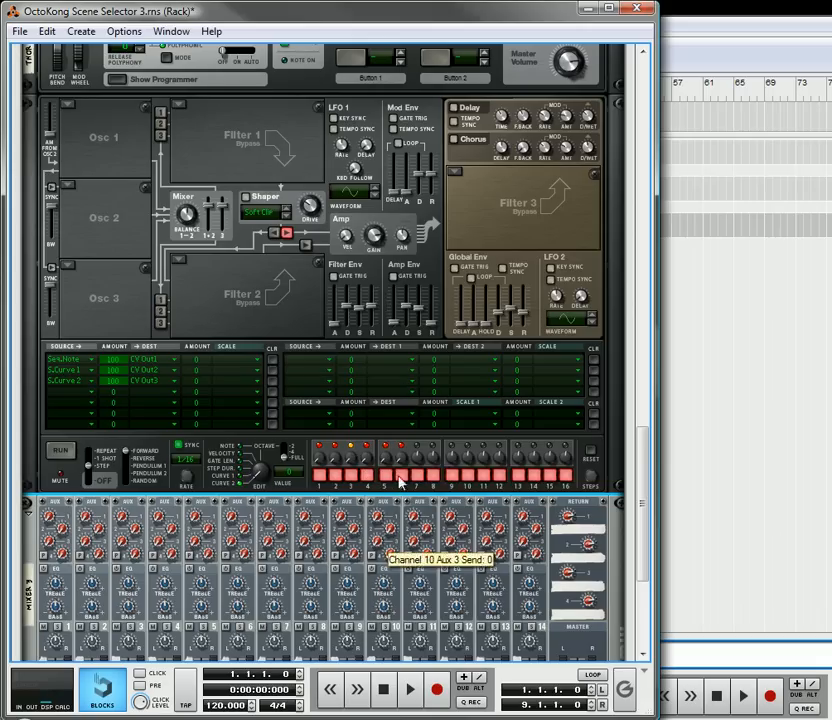
For Curve 2 of the Thor copy's sequencer, set step 3 to 0 and step 6 to 100.
{"action": "left_click_drag", "start_coordinate": [401, 462], "coordinate": [410, 381]}
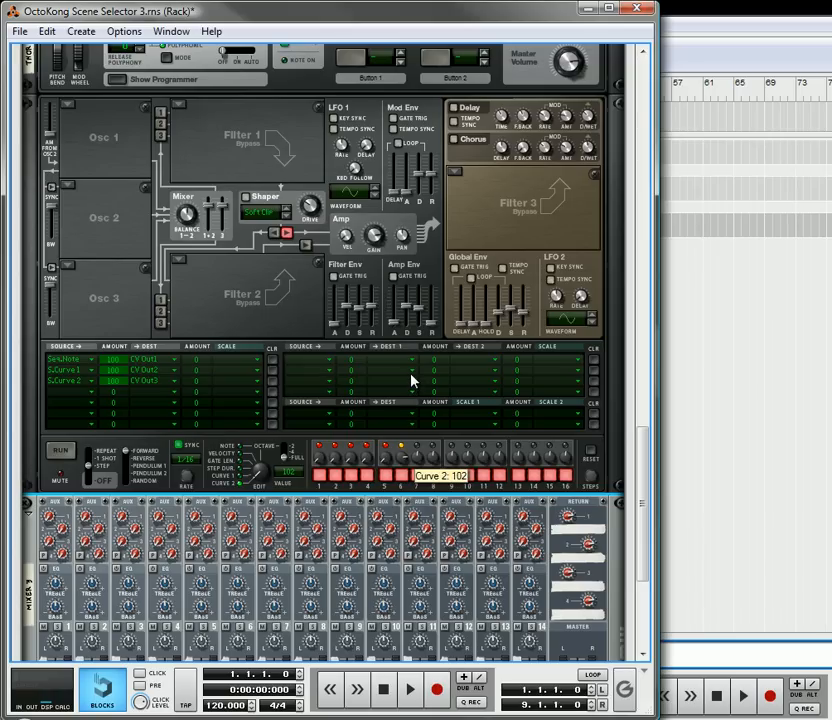
{"action": "left_click_drag", "start_coordinate": [404, 466], "coordinate": [403, 470]}
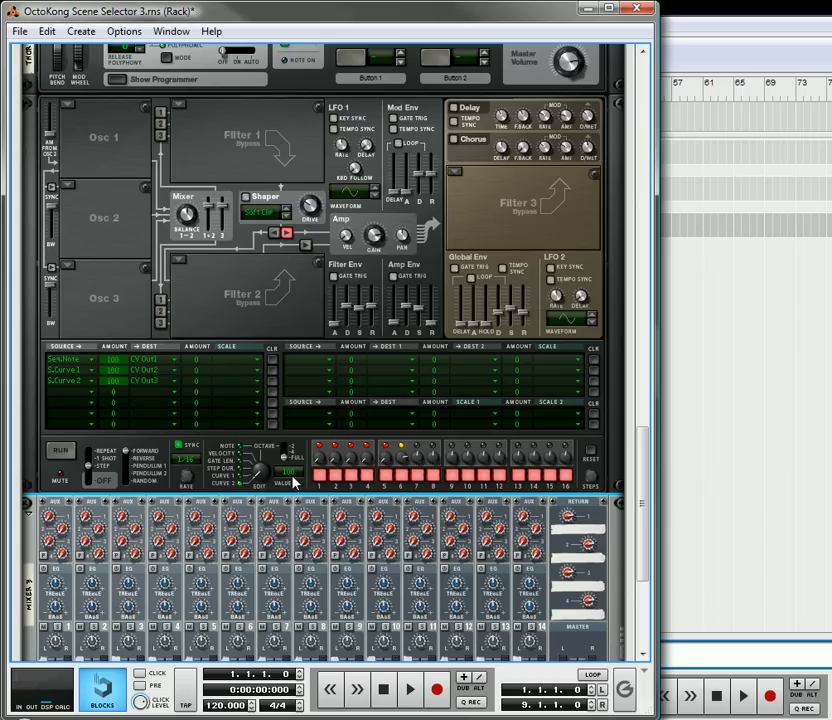
{"action": "left_click_drag", "start_coordinate": [258, 484], "coordinate": [277, 481]}
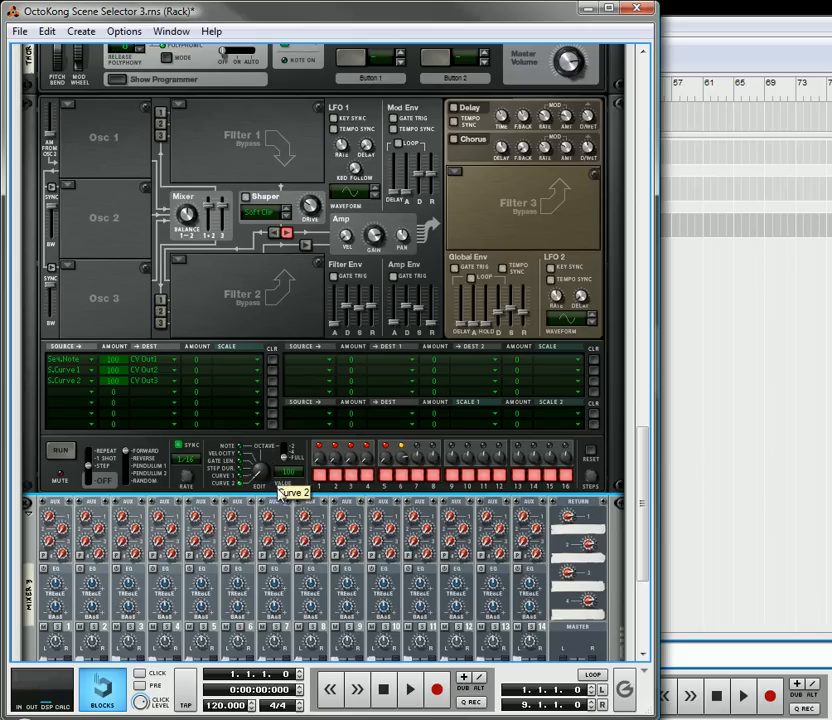
{"action": "scroll", "coordinate": [190, 388], "scroll_direction": "up", "scroll_amount": 5}
{"action": "scroll", "coordinate": [190, 388], "scroll_direction": "up", "scroll_amount": 2}
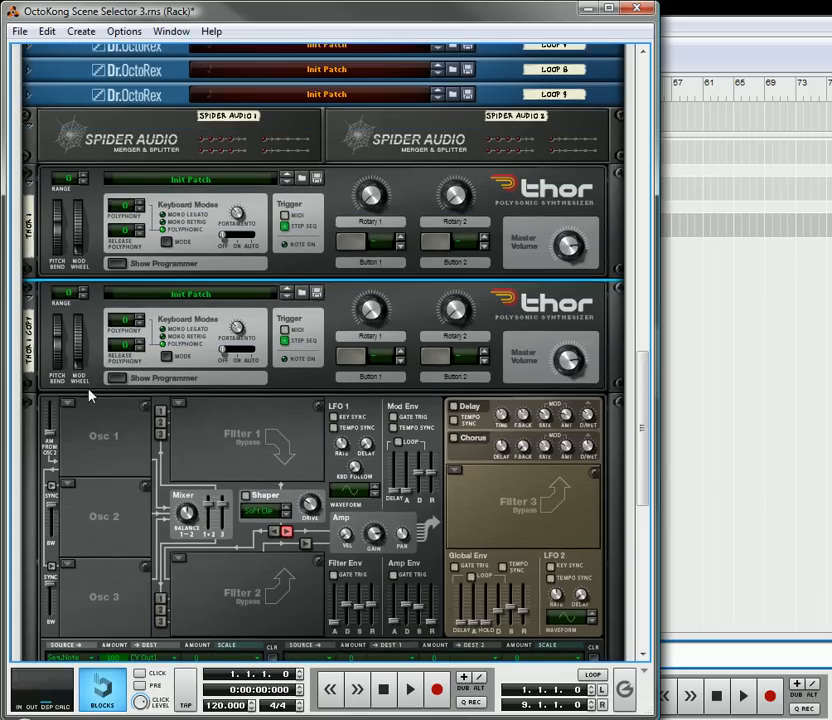
Hide the Thor copy's programmer and return to the device rack above it.
{"action": "left_click", "coordinate": [118, 379]}
{"action": "scroll", "coordinate": [222, 405], "scroll_direction": "up", "scroll_amount": 4}
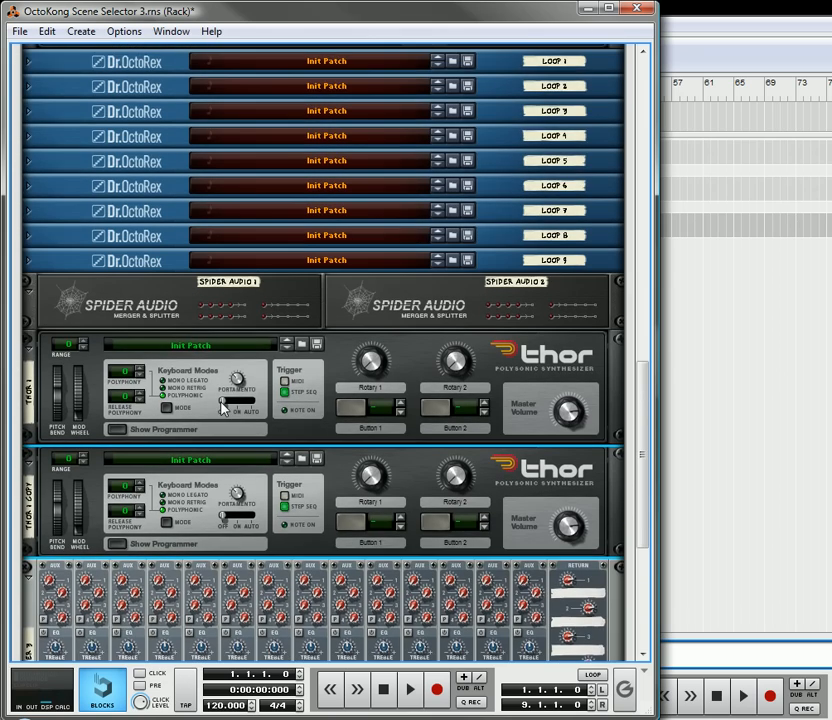
{"action": "scroll", "coordinate": [224, 405], "scroll_direction": "up", "scroll_amount": 2}
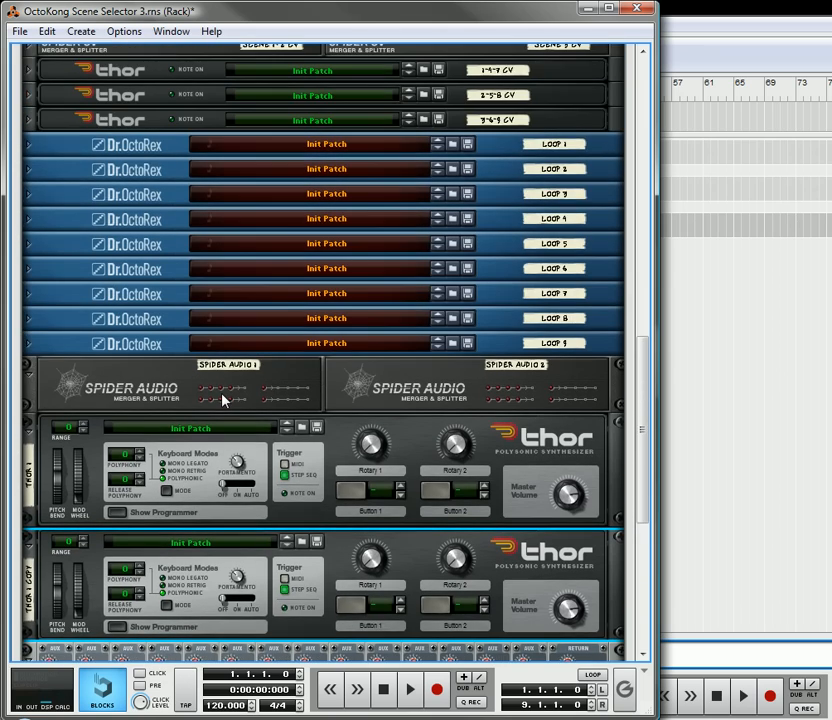
Flip the rack to its rear and create a Spider CV Merger & Splitter below the two Spider Audio devices.
{"action": "key", "text": "Tab"}
{"action": "scroll", "coordinate": [273, 395], "scroll_direction": "up", "scroll_amount": 6}
{"action": "scroll", "coordinate": [275, 374], "scroll_direction": "up", "scroll_amount": 1}
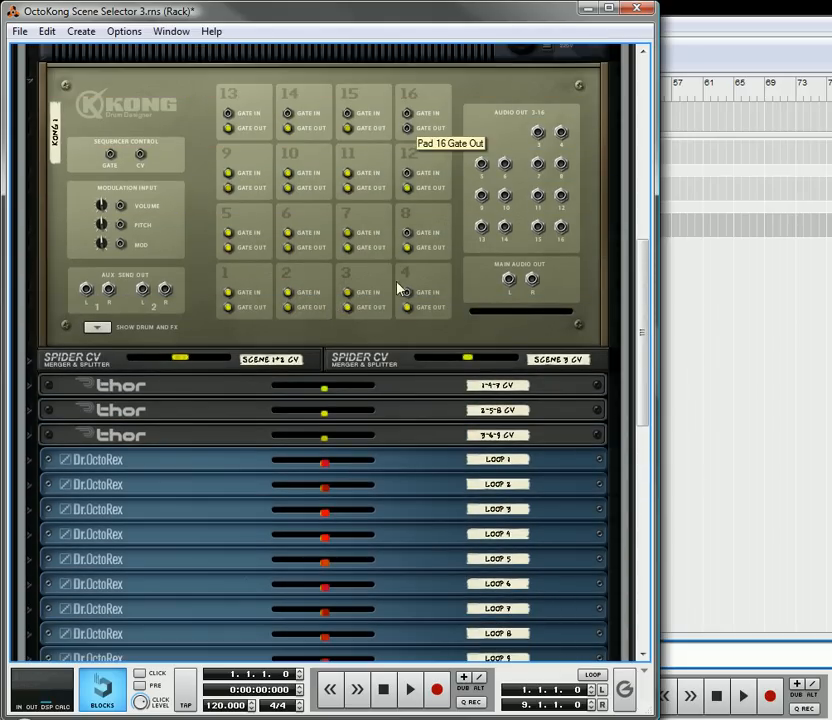
{"action": "scroll", "coordinate": [362, 357], "scroll_direction": "down", "scroll_amount": 7}
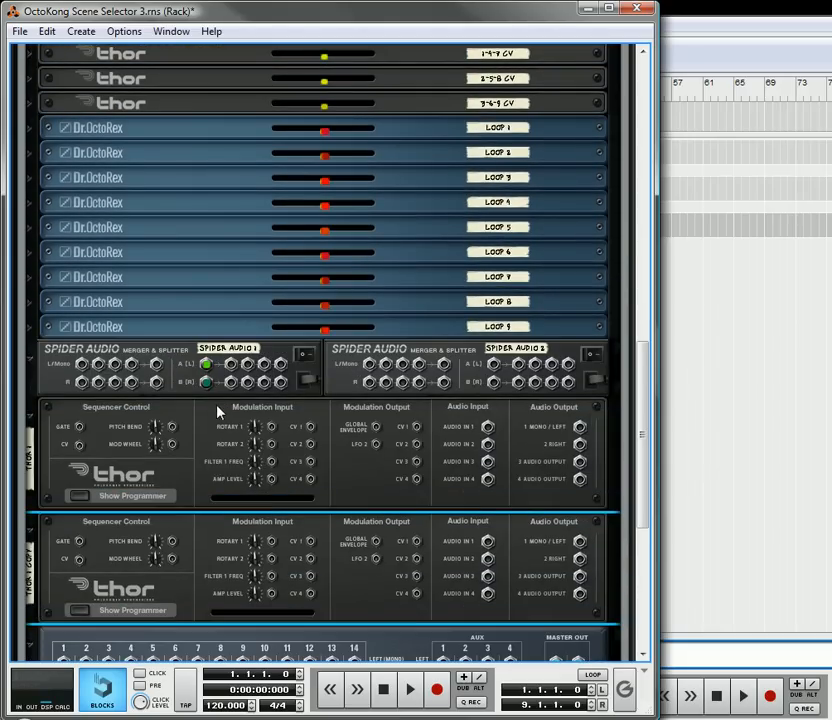
{"action": "right_click", "coordinate": [181, 384]}
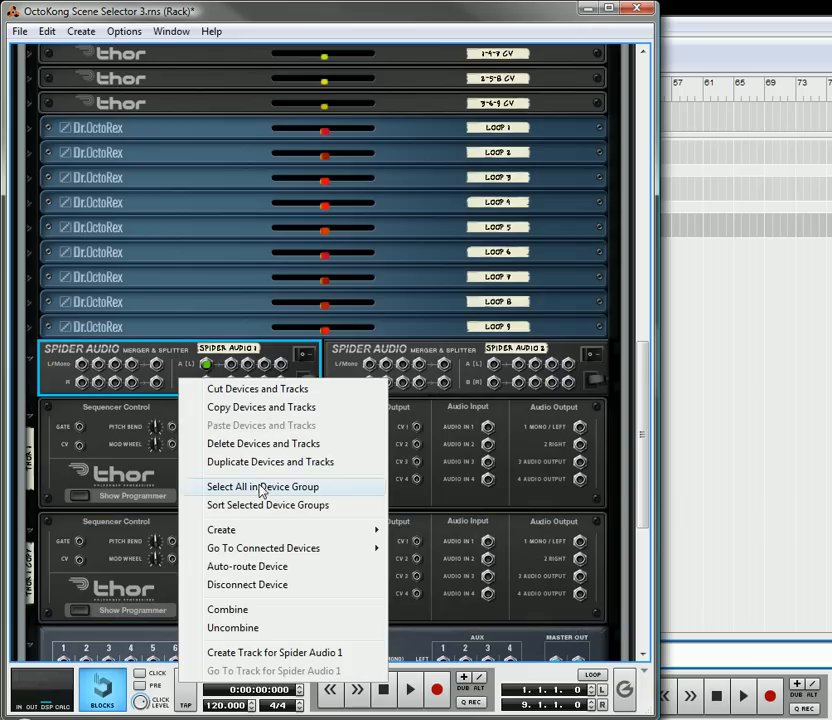
{"action": "mouse_move", "coordinate": [260, 531]}
{"action": "left_click", "coordinate": [353, 381]}
{"action": "right_click", "coordinate": [353, 379]}
{"action": "mouse_move", "coordinate": [486, 531]}
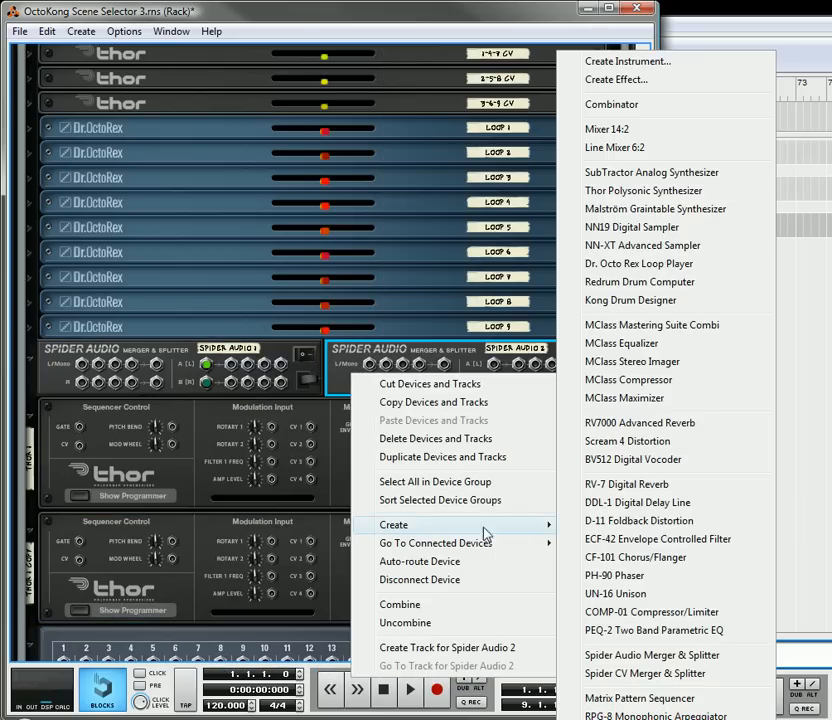
{"action": "left_click", "coordinate": [636, 674]}
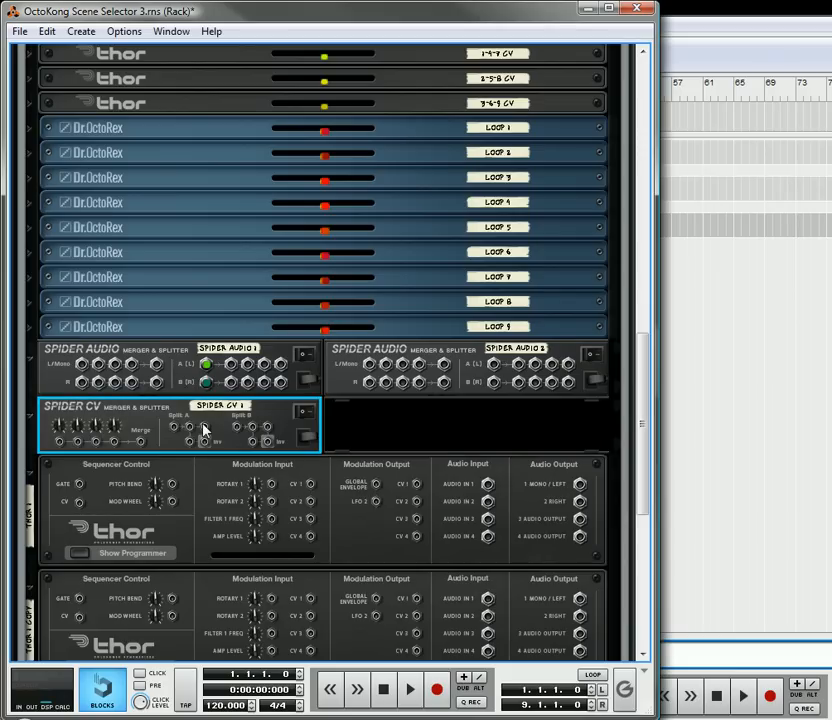
Connect Kong's Pad 16 Gate Out to the Split A input of Spider CV 1.
{"action": "scroll", "coordinate": [280, 284], "scroll_direction": "up", "scroll_amount": 6}
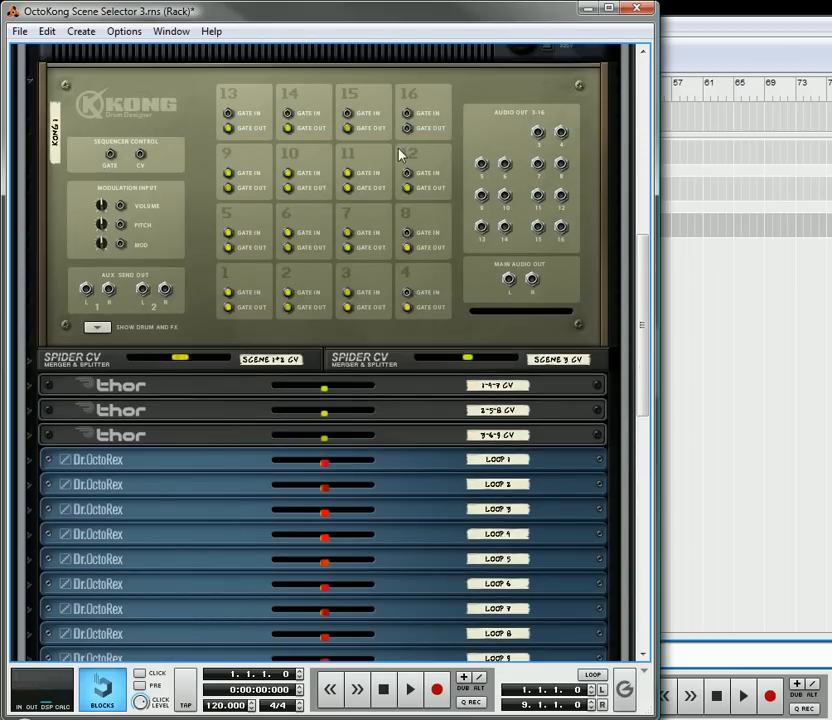
{"action": "left_click_drag", "start_coordinate": [407, 129], "coordinate": [175, 442]}
{"action": "scroll", "coordinate": [209, 398], "scroll_direction": "down", "scroll_amount": 3}
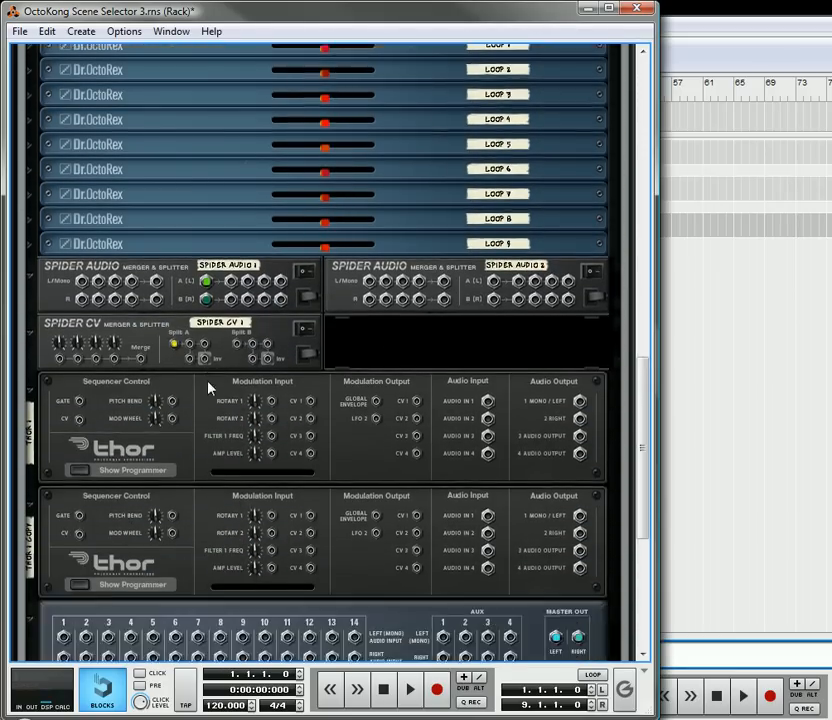
{"action": "left_click", "coordinate": [189, 262]}
{"action": "right_click", "coordinate": [189, 262]}
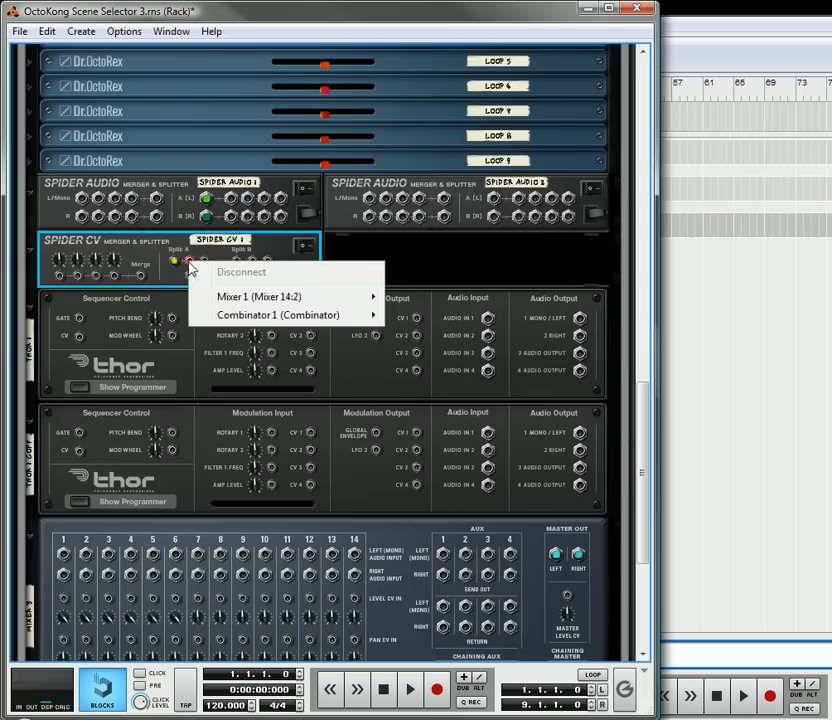
{"action": "left_click", "coordinate": [170, 381]}
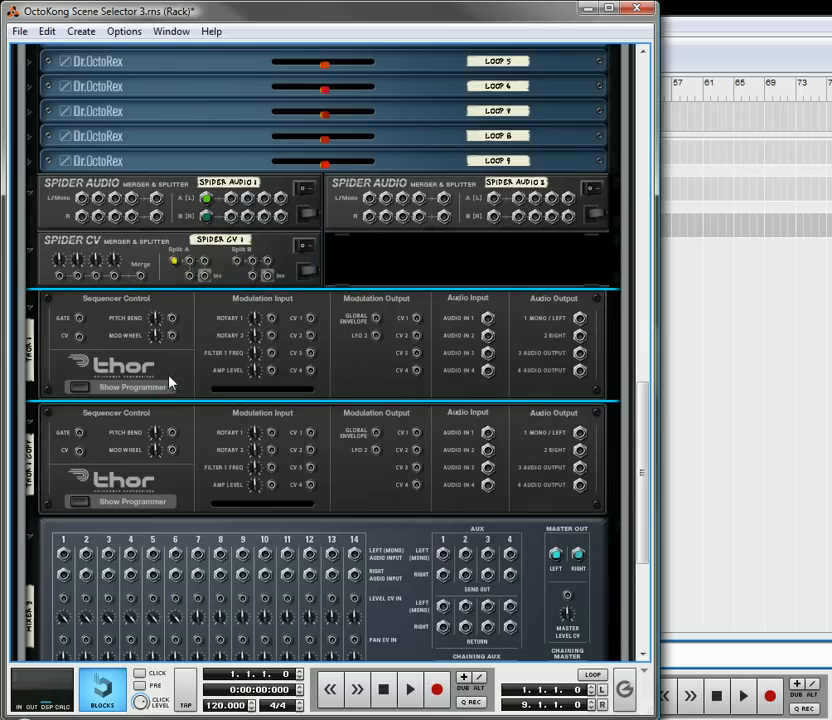
Show the first Thor's programmer and connect a Split A output of Spider CV 1 to its step sequencer's Gate In (Trig).
{"action": "left_click", "coordinate": [80, 388]}
{"action": "left_click_drag", "start_coordinate": [193, 122], "coordinate": [115, 496]}
{"action": "scroll", "coordinate": [195, 200], "scroll_direction": "up", "scroll_amount": 3}
{"action": "left_click_drag", "start_coordinate": [193, 122], "coordinate": [112, 421]}
Show the Thor copy's programmer and connect another Split A output of Spider CV 1 to its step sequencer's Gate In (Trig).
{"action": "left_click", "coordinate": [86, 428]}
{"action": "scroll", "coordinate": [107, 325], "scroll_direction": "up", "scroll_amount": 11}
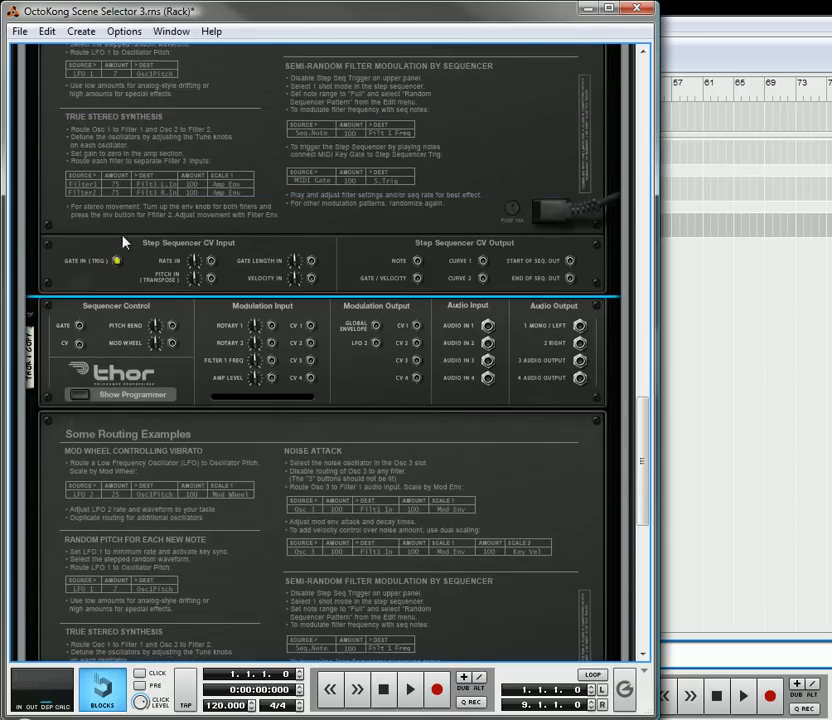
{"action": "scroll", "coordinate": [163, 90], "scroll_direction": "up", "scroll_amount": 1}
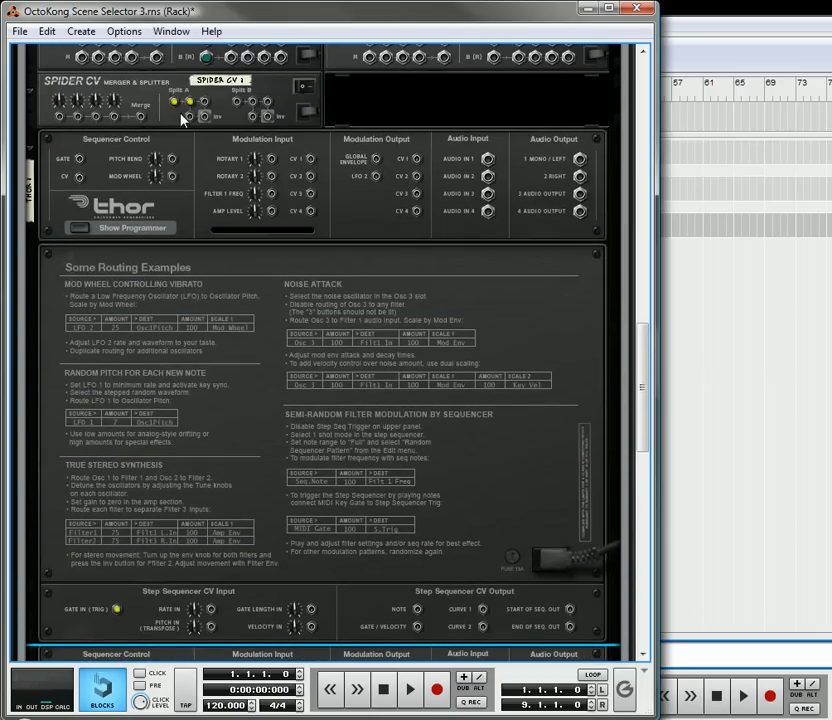
{"action": "left_click_drag", "start_coordinate": [191, 117], "coordinate": [97, 612]}
{"action": "scroll", "coordinate": [330, 350], "scroll_direction": "down", "scroll_amount": 10}
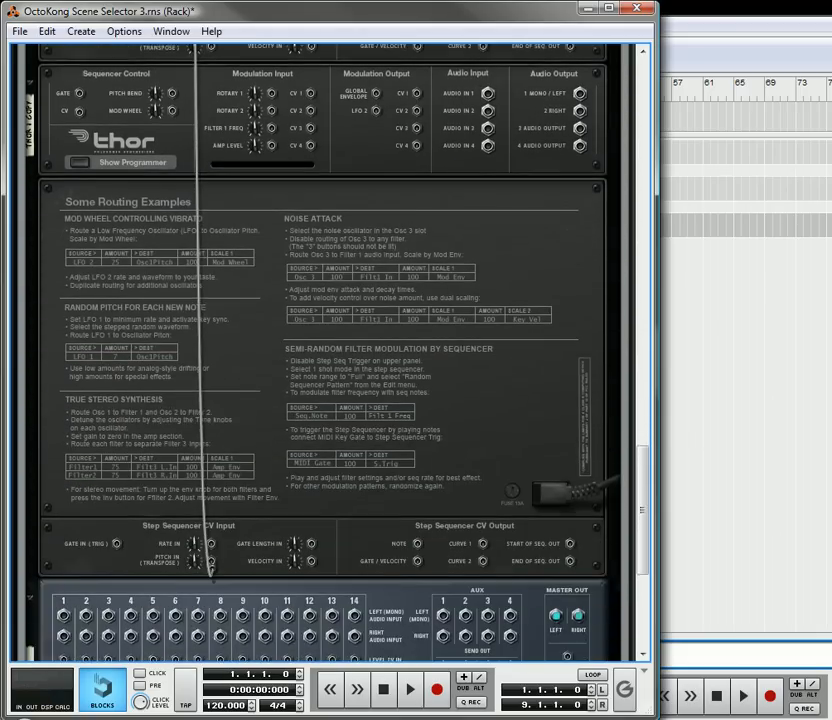
{"action": "left_click_drag", "start_coordinate": [213, 578], "coordinate": [116, 512]}
Hide both Thors' programmers and connect their CV 1 to CV 3 modulation outputs to the Level CV inputs of Mixer 3's channels 1 to 6.
{"action": "scroll", "coordinate": [390, 368], "scroll_direction": "up", "scroll_amount": 3}
{"action": "scroll", "coordinate": [390, 368], "scroll_direction": "up", "scroll_amount": 15}
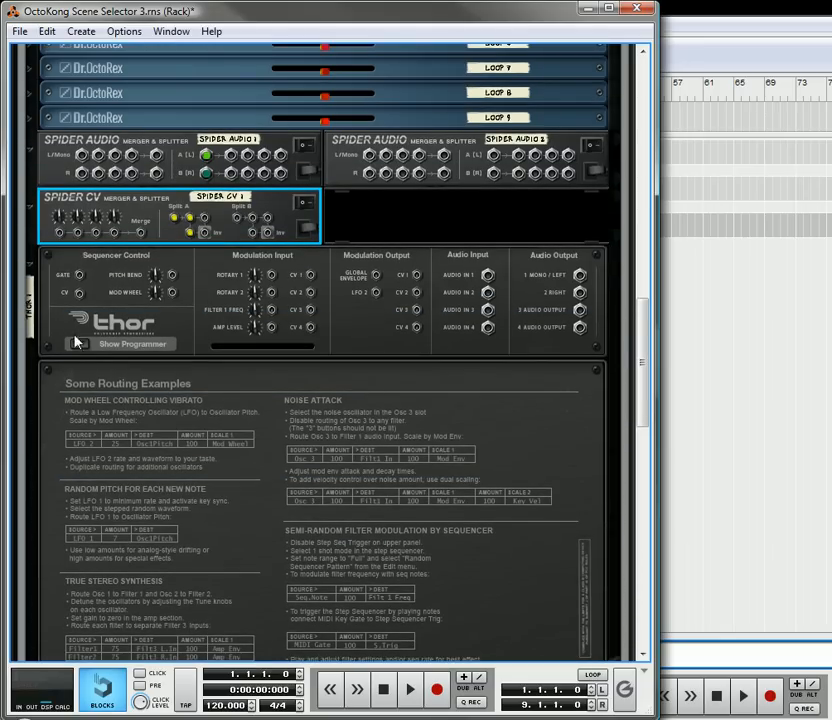
{"action": "left_click", "coordinate": [72, 333]}
{"action": "key", "text": "ctrl+d"}
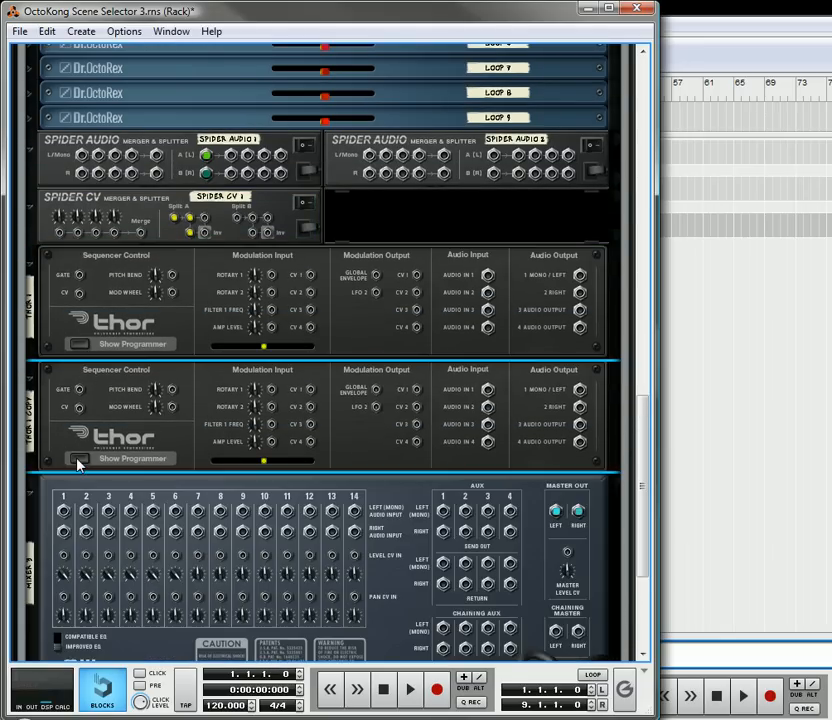
{"action": "scroll", "coordinate": [156, 295], "scroll_direction": "down", "scroll_amount": 2}
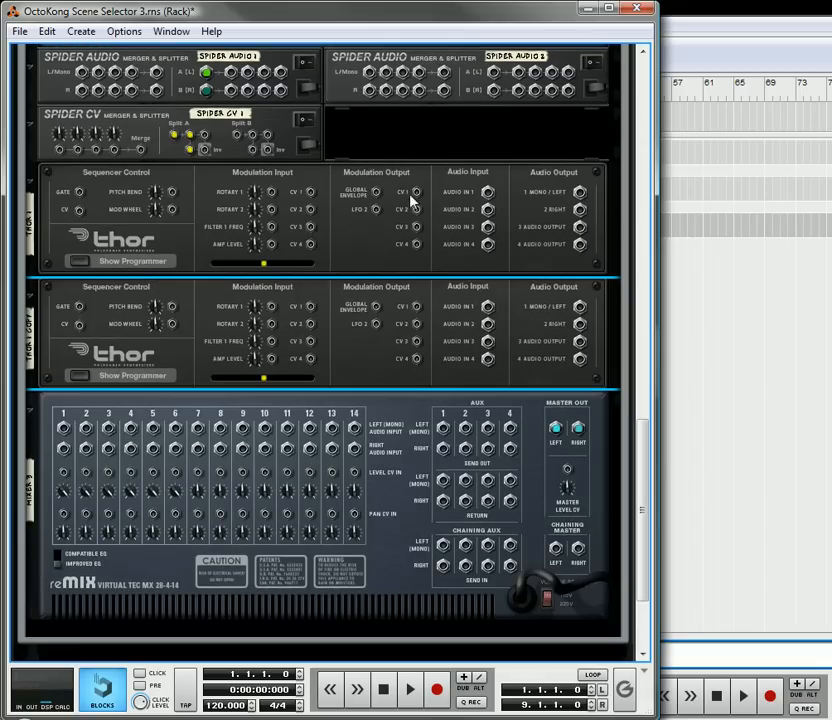
{"action": "left_click_drag", "start_coordinate": [418, 197], "coordinate": [418, 356]}
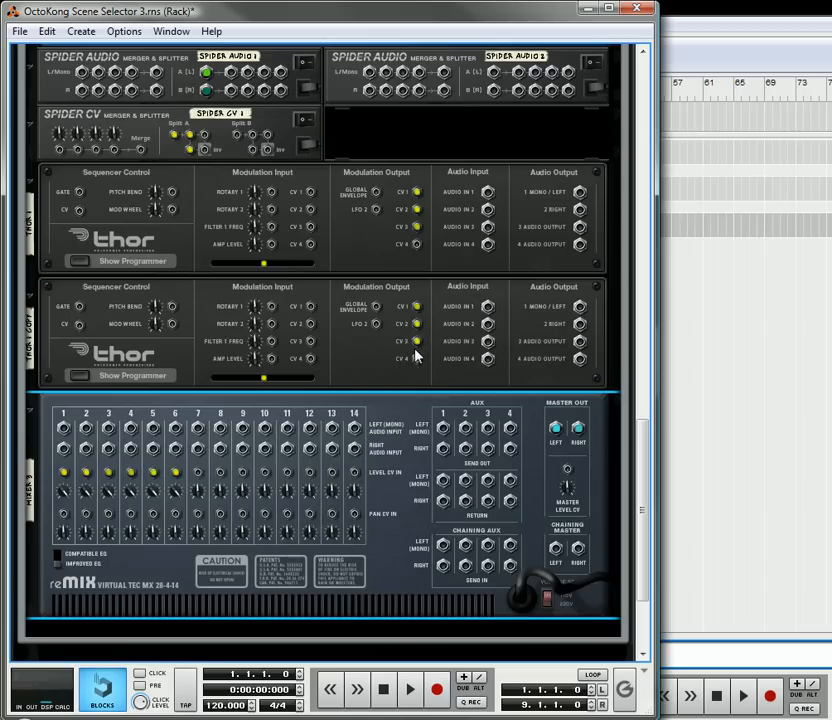
Fold both Thor devices and flip the rack back to its front.
{"action": "left_click", "coordinate": [33, 300]}
{"action": "left_click", "coordinate": [37, 193]}
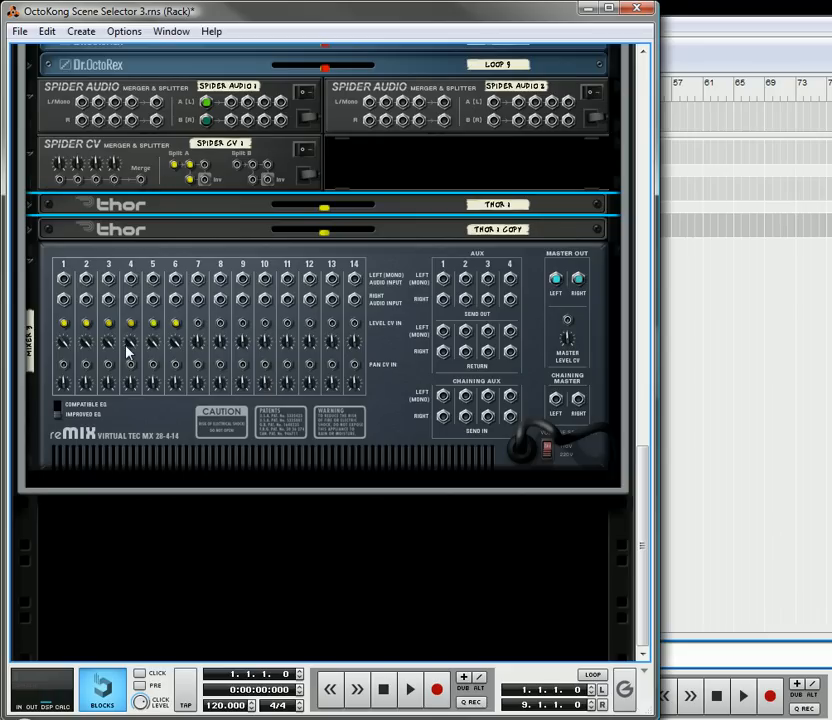
{"action": "key", "text": "Tab"}
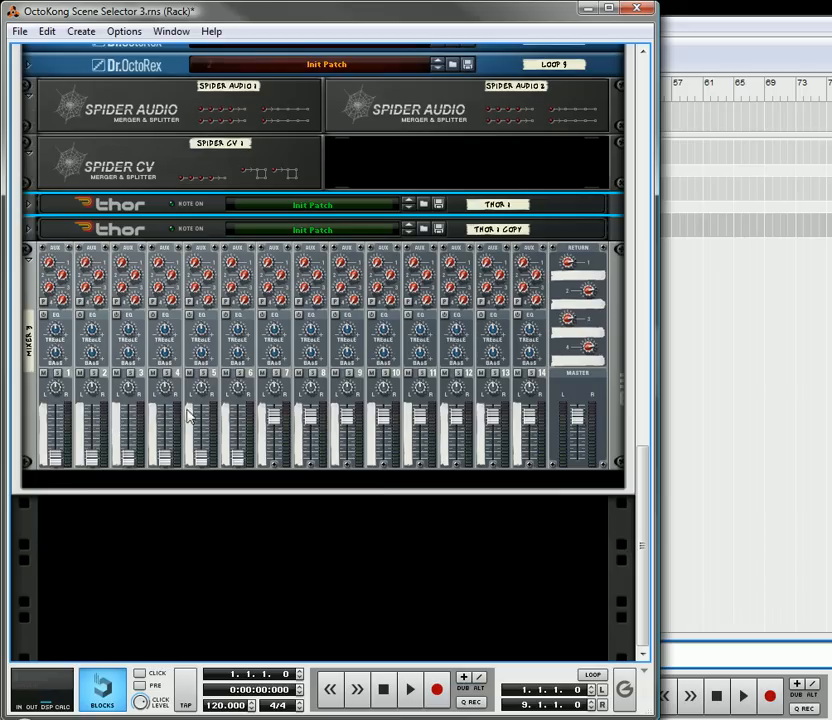
Unfold the Thors to examine the first one's modulation routings and step sequencer, and fold both again.
{"action": "left_click", "coordinate": [30, 230]}
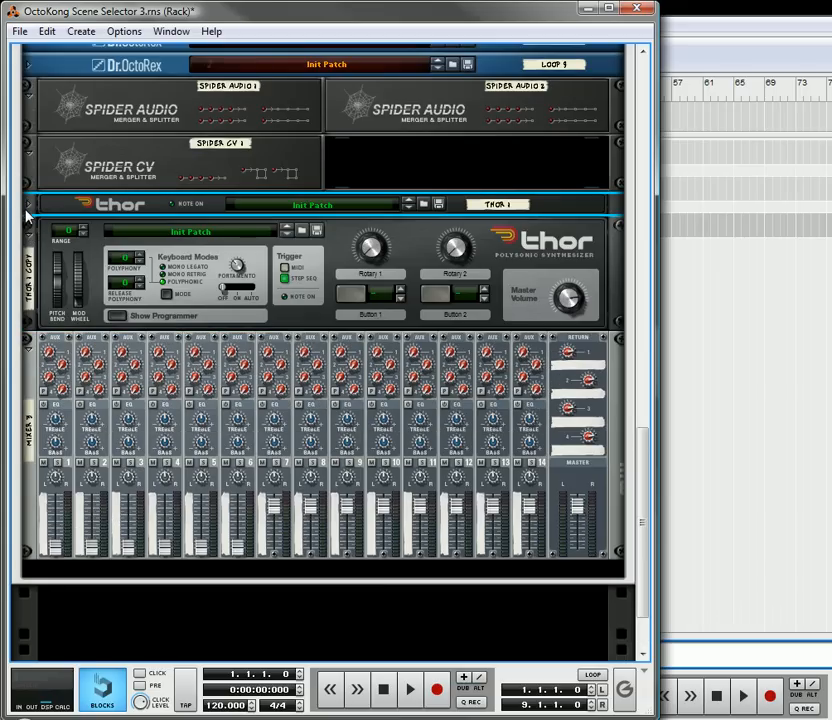
{"action": "left_click", "coordinate": [31, 208]}
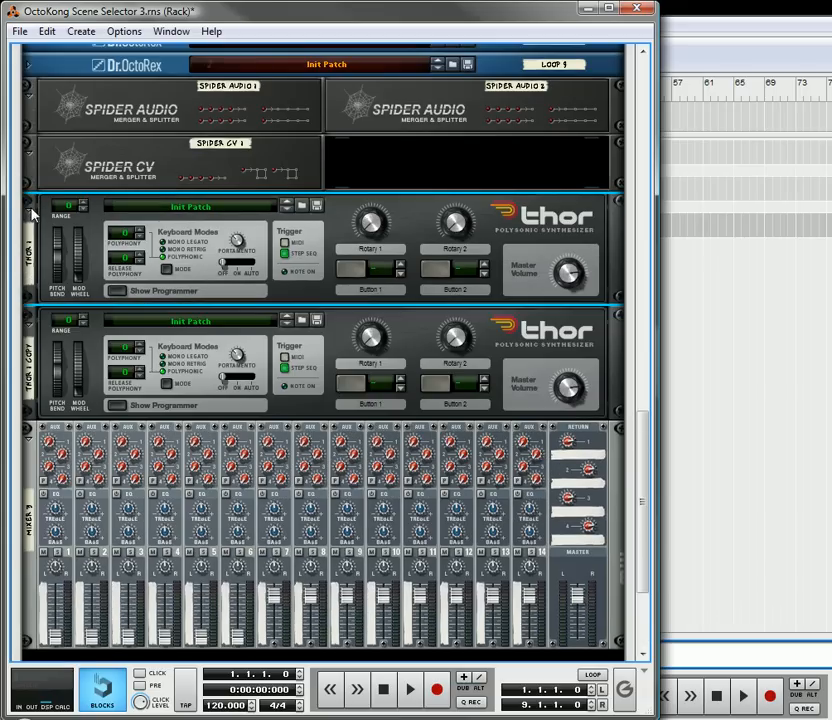
{"action": "left_click", "coordinate": [117, 291]}
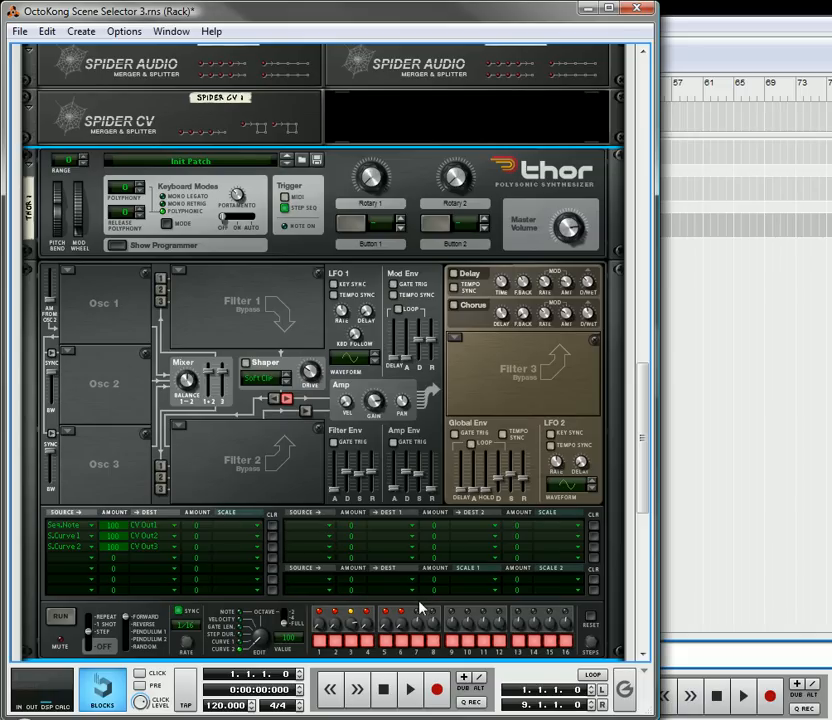
{"action": "left_click", "coordinate": [113, 246]}
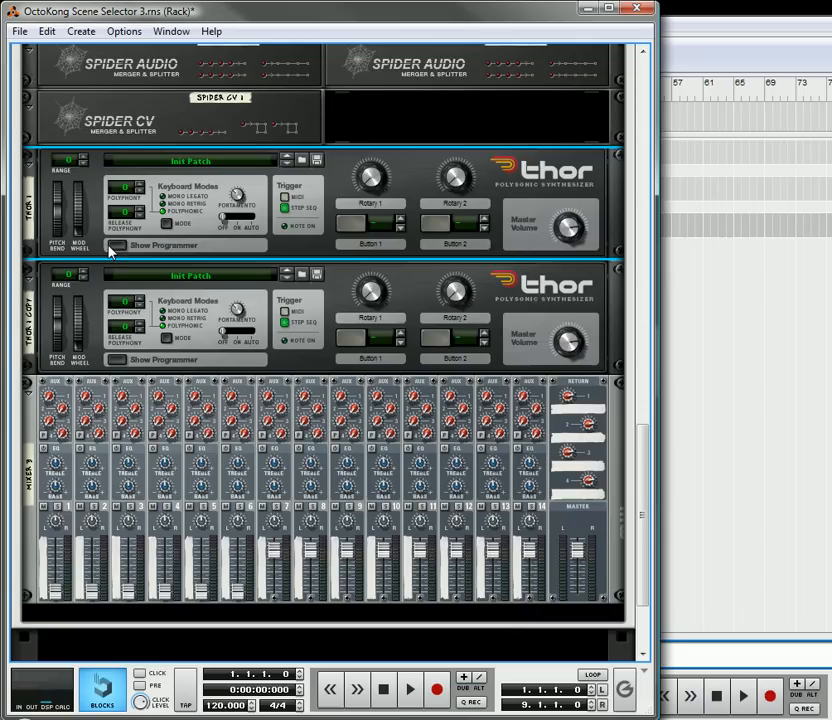
{"action": "left_click", "coordinate": [27, 166]}
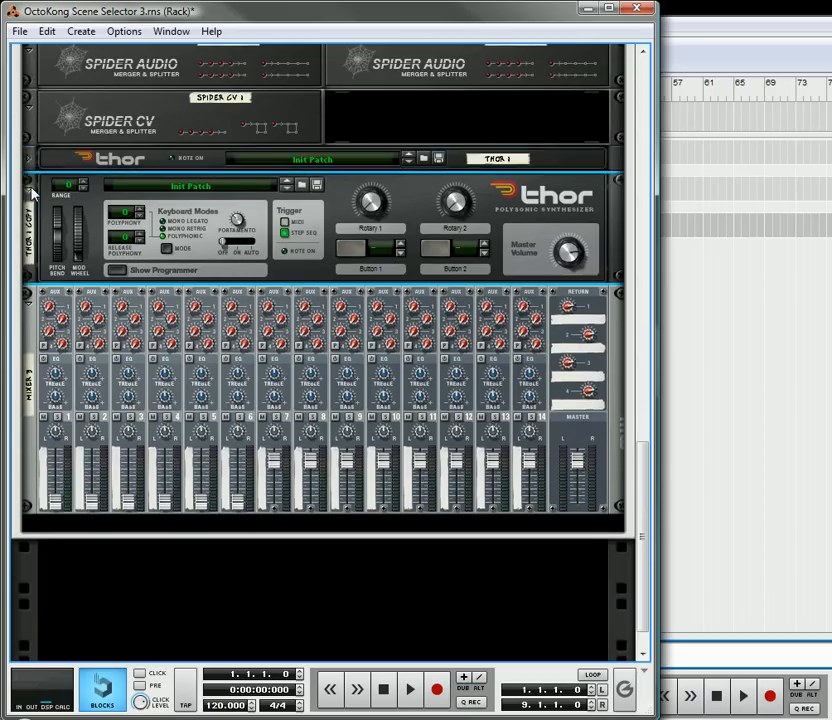
{"action": "left_click", "coordinate": [29, 186]}
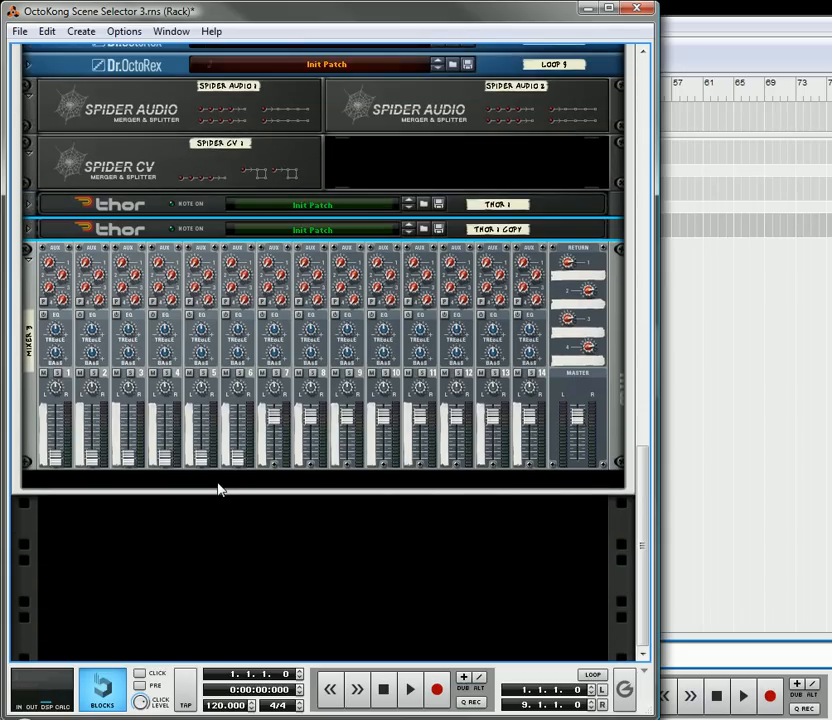
Create an RV7000 Advanced Reverb at the end of the Combinator, below Mixer 3.
{"action": "right_click", "coordinate": [219, 488]}
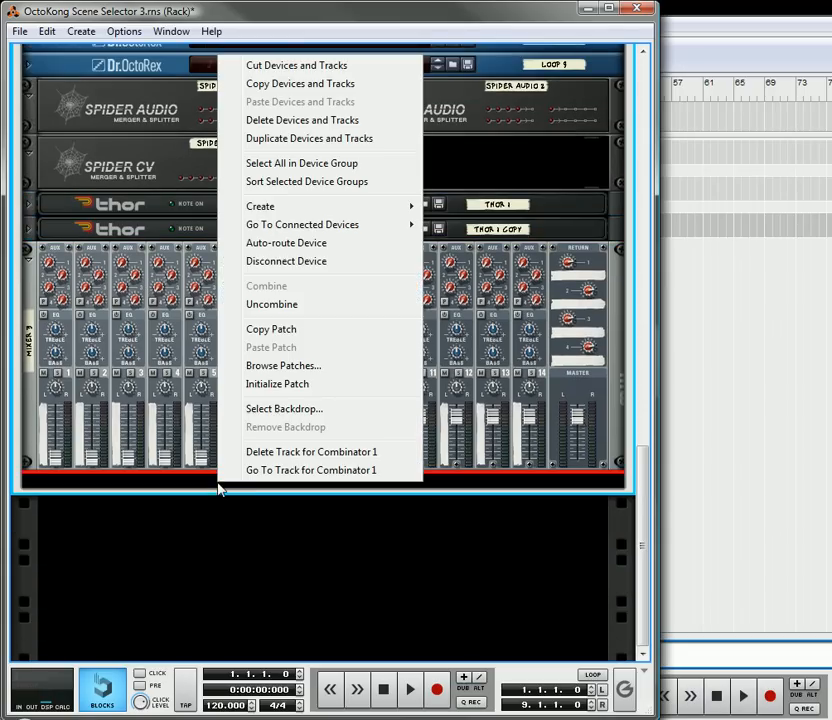
{"action": "left_click", "coordinate": [297, 212]}
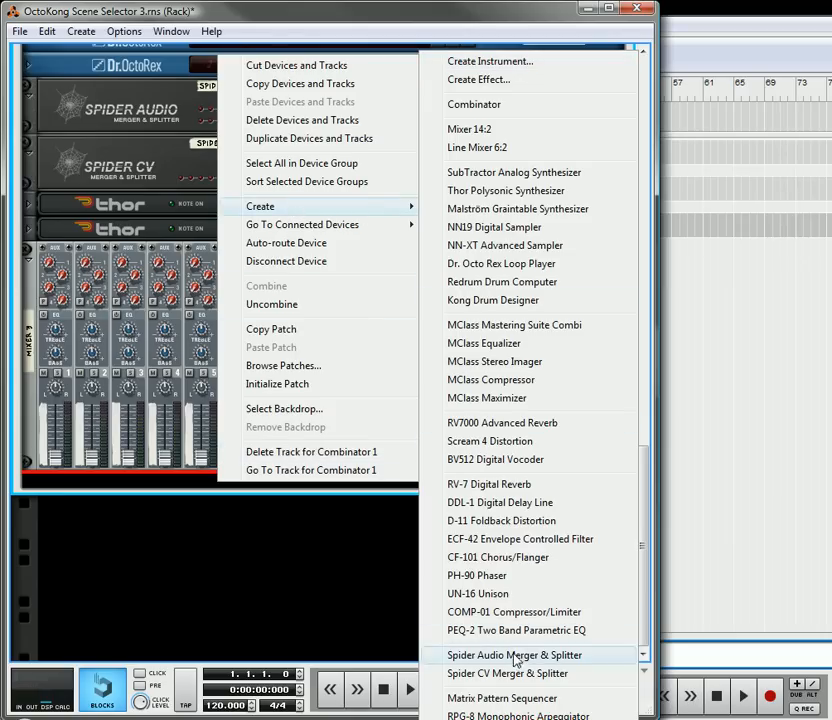
{"action": "left_click", "coordinate": [502, 423]}
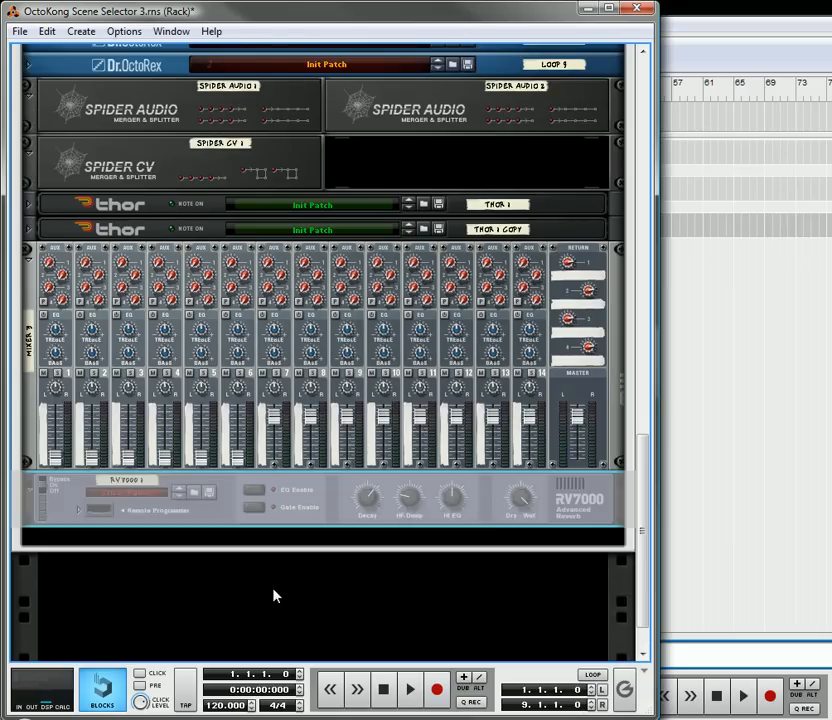
Lower the RV7000's Dry-Wet, Decay and HF Damp amounts and raise its HI EQ.
{"action": "left_click_drag", "start_coordinate": [527, 525], "coordinate": [529, 540]}
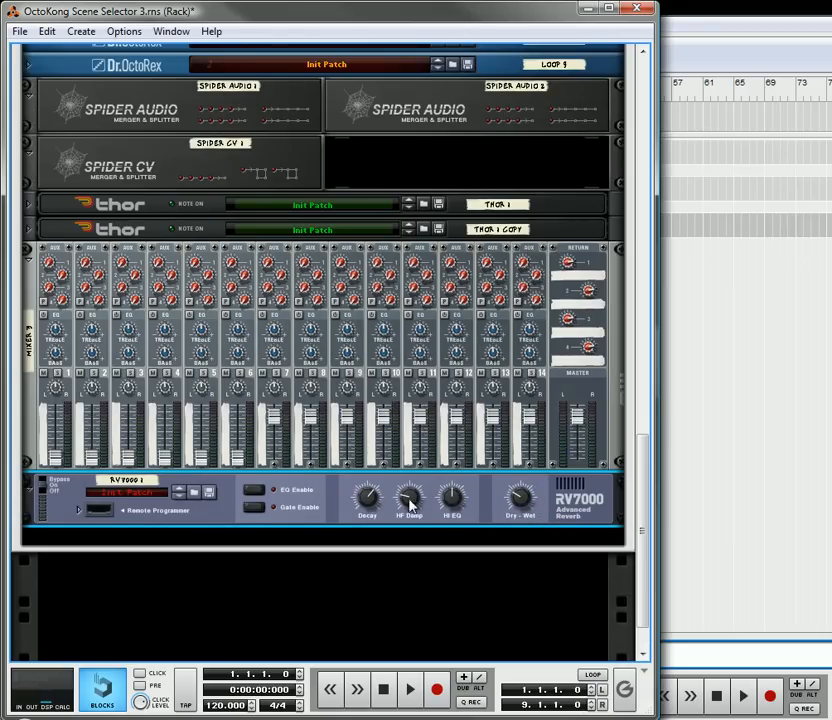
{"action": "left_click_drag", "start_coordinate": [412, 499], "coordinate": [417, 480]}
{"action": "left_click_drag", "start_coordinate": [452, 497], "coordinate": [460, 487]}
Show the RV7000's remote programmer and try the Small Space algorithm.
{"action": "left_click", "coordinate": [82, 510]}
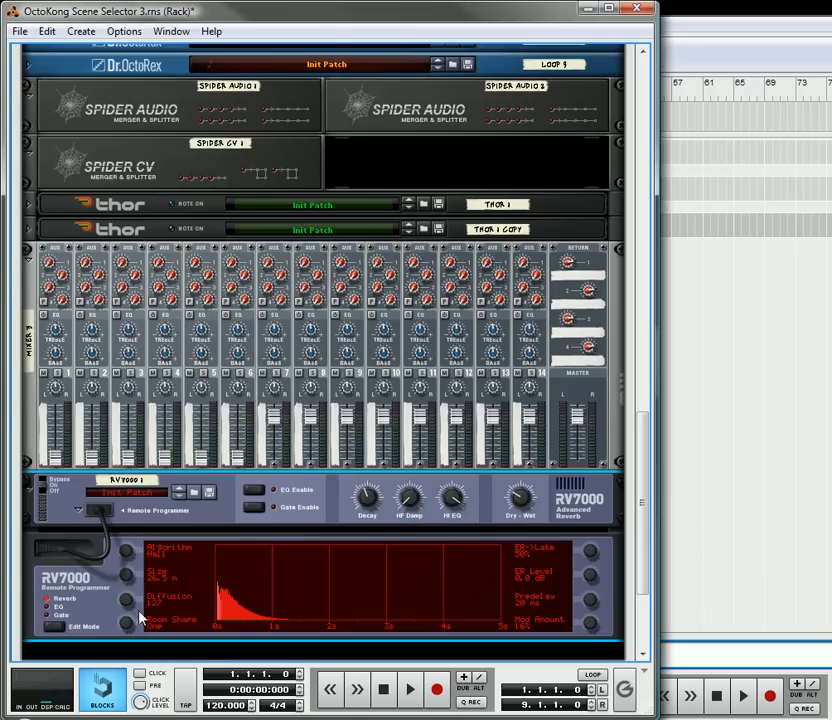
{"action": "mouse_move", "coordinate": [126, 621]}
{"action": "left_mouse_down"}
{"action": "mouse_move", "coordinate": [138, 602]}
{"action": "mouse_move", "coordinate": [136, 618]}
{"action": "left_mouse_up"}
{"action": "left_click_drag", "start_coordinate": [131, 550], "coordinate": [143, 575]}
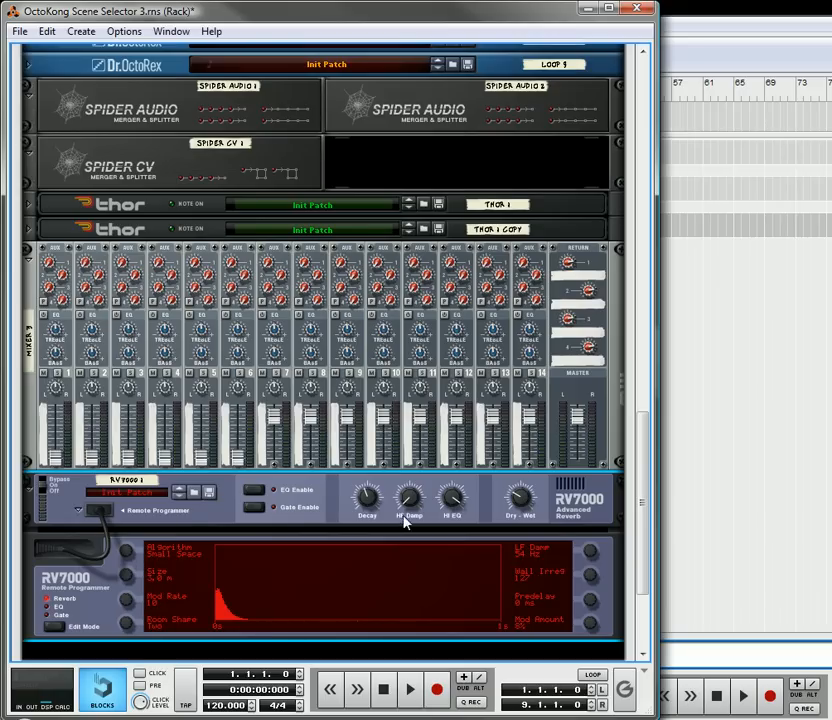
Raise the RV7000's Decay slightly, set its algorithm back to Hall and hide the remote programmer.
{"action": "left_click_drag", "start_coordinate": [374, 501], "coordinate": [375, 495]}
{"action": "left_click", "coordinate": [79, 511]}
{"action": "left_click", "coordinate": [79, 511]}
{"action": "left_click_drag", "start_coordinate": [133, 579], "coordinate": [131, 567]}
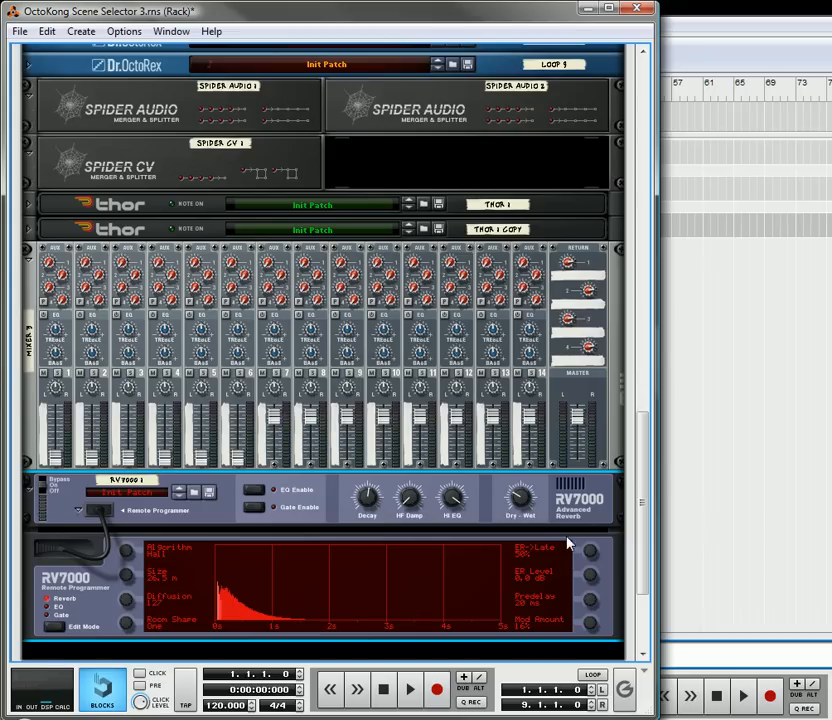
{"action": "left_click", "coordinate": [79, 512]}
Create two DDL-1 Digital Delay Lines side by side below the RV7000 in the Combinator.
{"action": "right_click", "coordinate": [227, 537]}
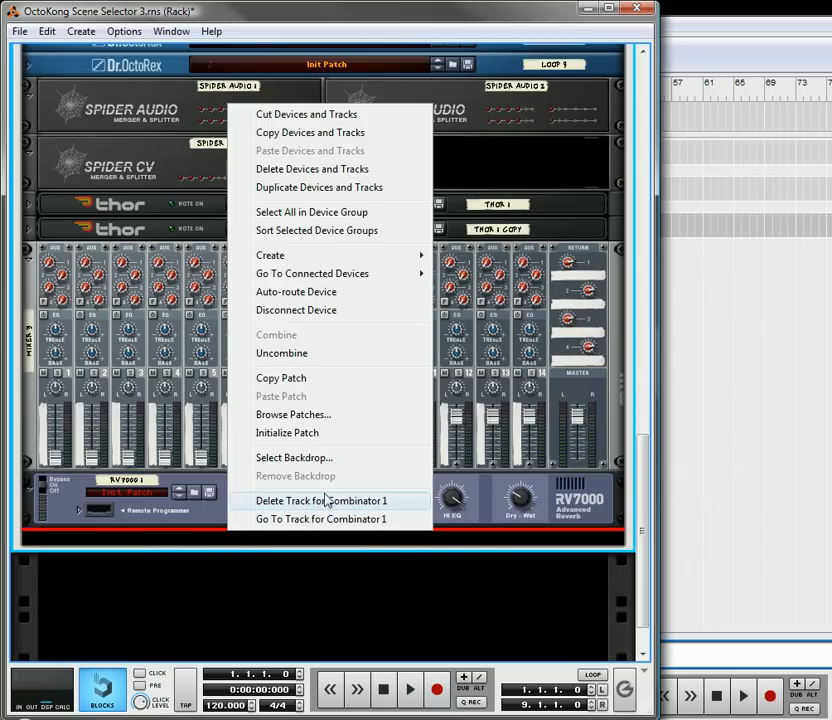
{"action": "mouse_move", "coordinate": [334, 258]}
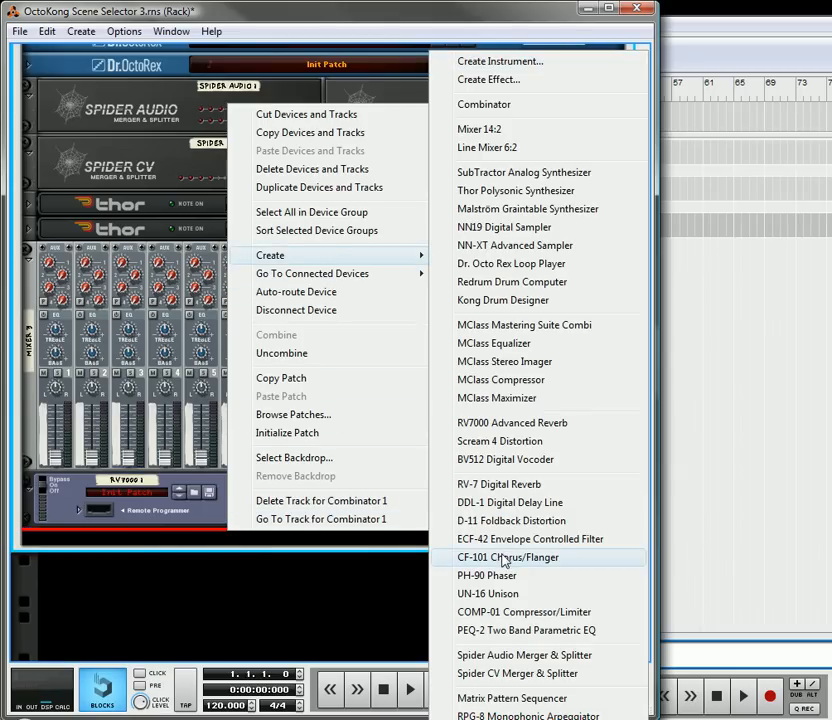
{"action": "left_click", "coordinate": [513, 503]}
{"action": "right_click", "coordinate": [300, 556]}
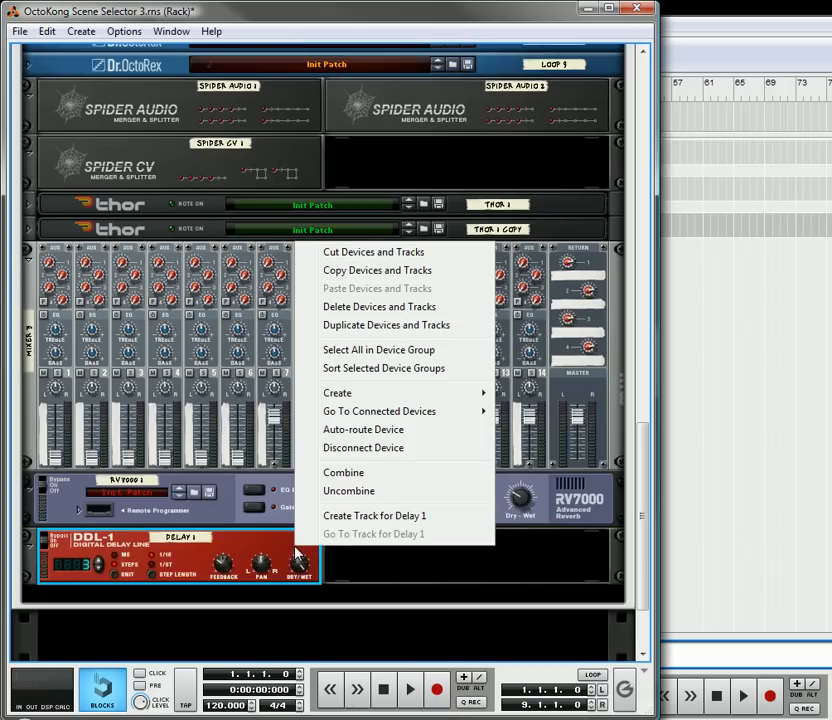
{"action": "mouse_move", "coordinate": [372, 399]}
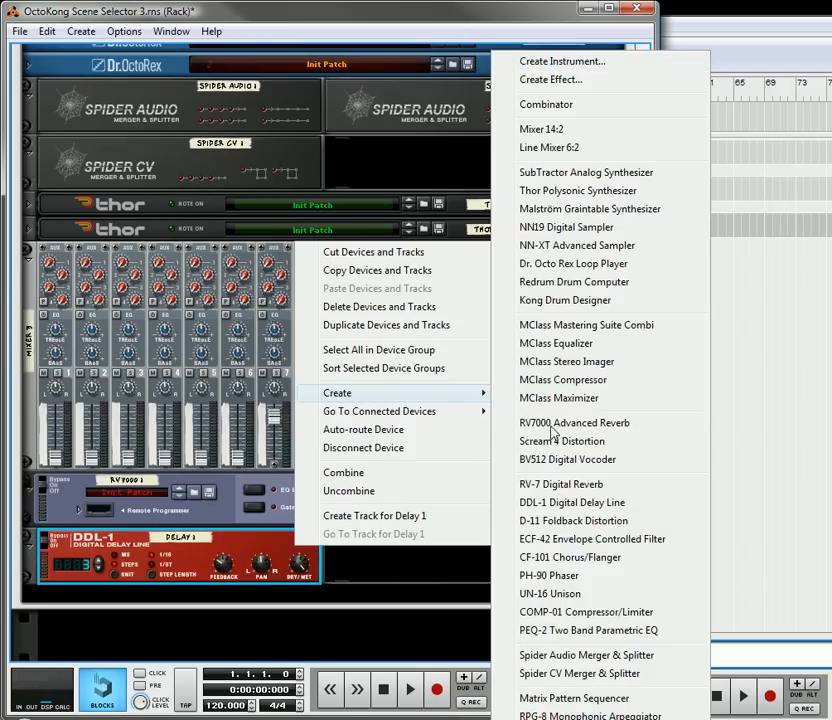
{"action": "left_click", "coordinate": [568, 503]}
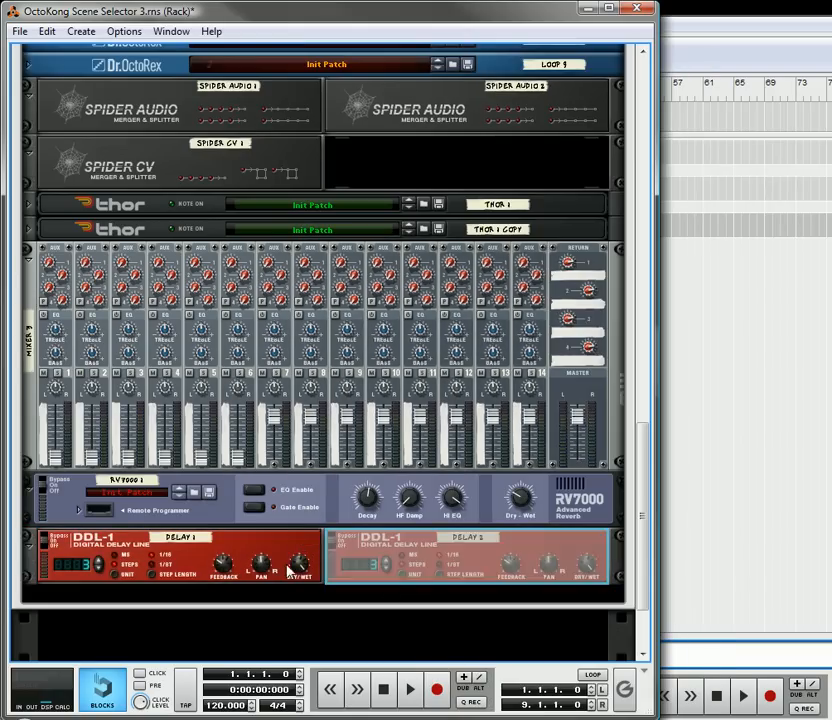
Pan Delay 1 left and Delay 2 right, lower their Dry/Wet, and set their delay times to 2 and 5 steps.
{"action": "left_click", "coordinate": [225, 569]}
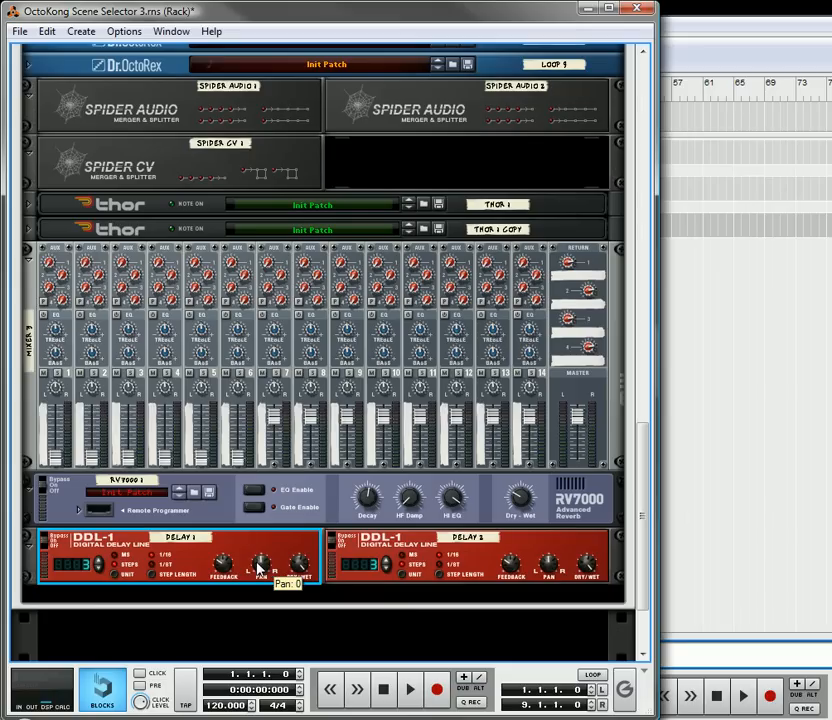
{"action": "left_click_drag", "start_coordinate": [557, 577], "coordinate": [598, 587]}
{"action": "left_click_drag", "start_coordinate": [303, 570], "coordinate": [312, 598]}
{"action": "left_click", "coordinate": [101, 571]}
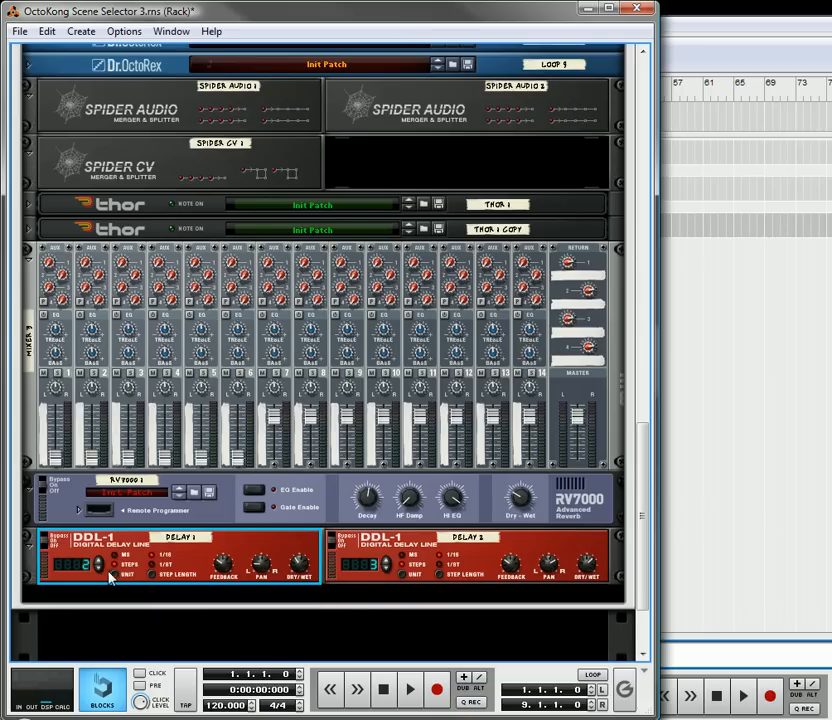
{"action": "double_click", "coordinate": [386, 561]}
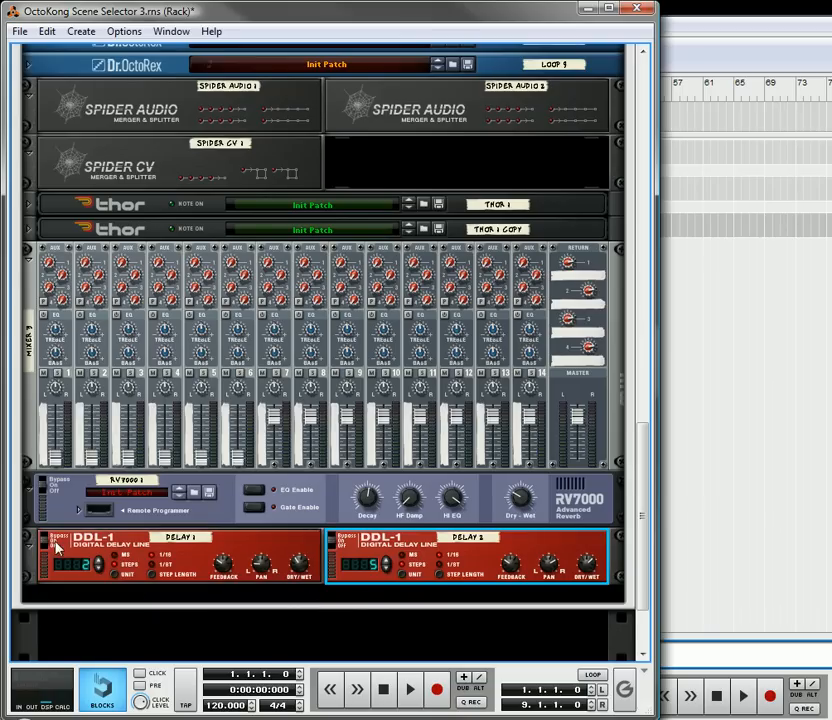
Create a PH-90 Phaser below the two delays and adjust its Split amount.
{"action": "right_click", "coordinate": [148, 598]}
{"action": "mouse_move", "coordinate": [236, 318]}
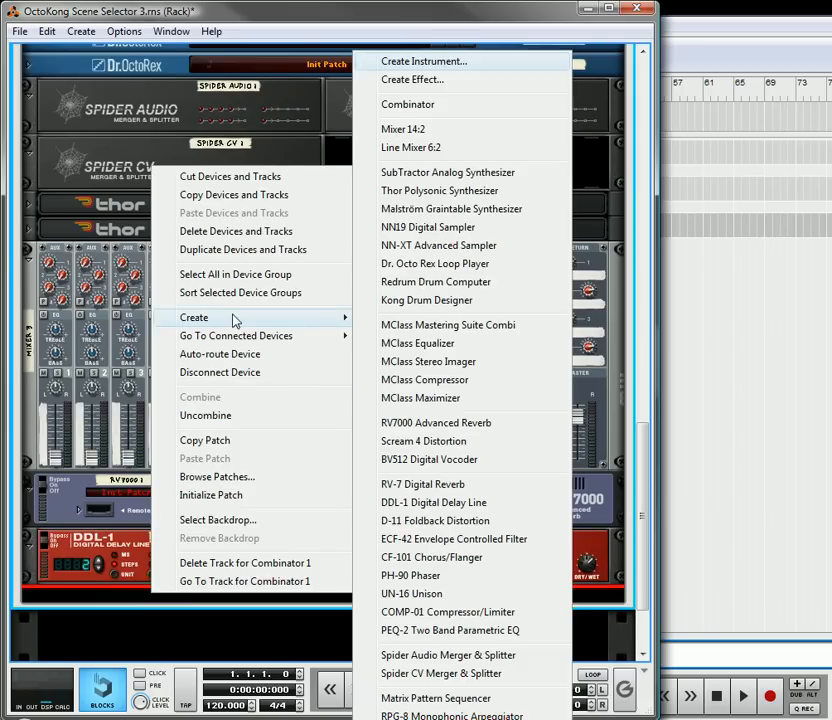
{"action": "left_click", "coordinate": [440, 577]}
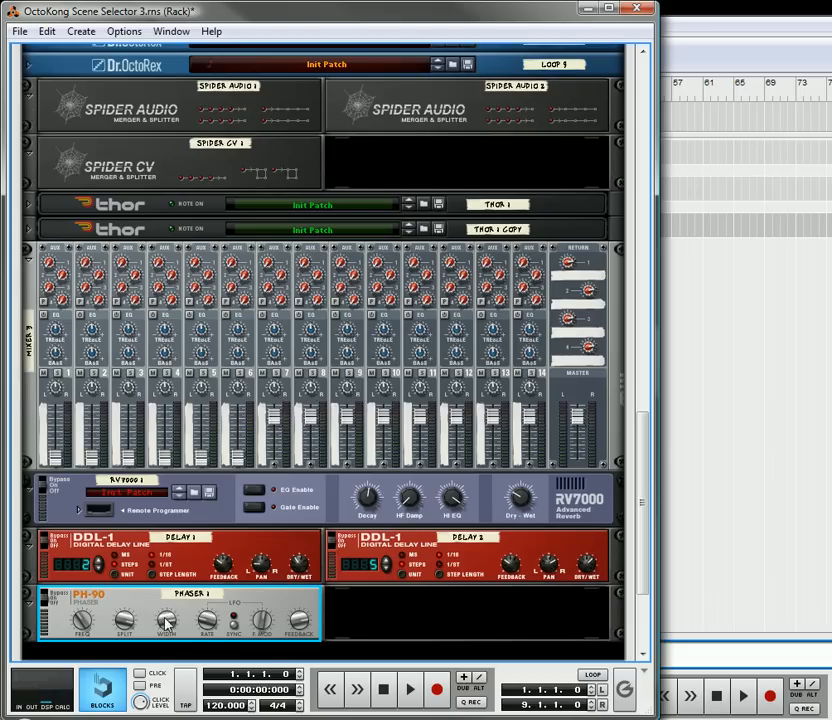
{"action": "left_click_drag", "start_coordinate": [124, 621], "coordinate": [142, 712]}
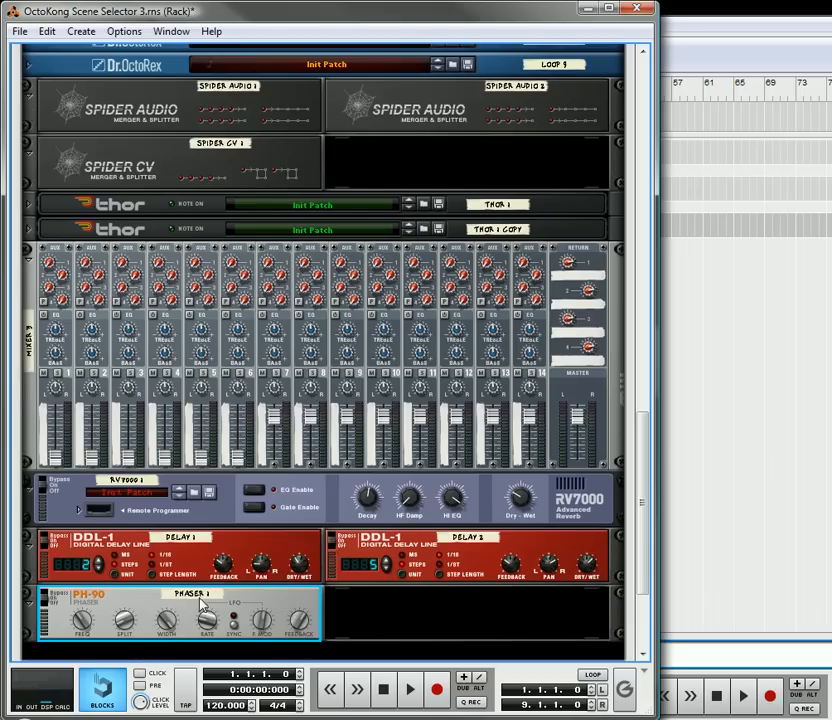
Create a Scream 4 Distortion below the phaser and load the factory patch 70s Lofi.sm4 into it.
{"action": "scroll", "coordinate": [221, 594], "scroll_direction": "down", "scroll_amount": 3}
{"action": "right_click", "coordinate": [238, 540]}
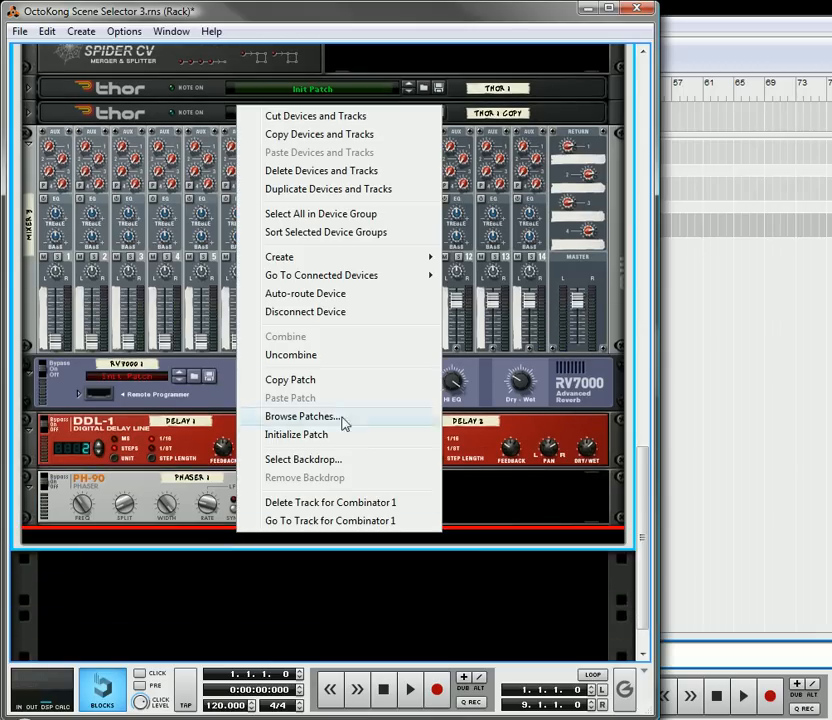
{"action": "mouse_move", "coordinate": [325, 258]}
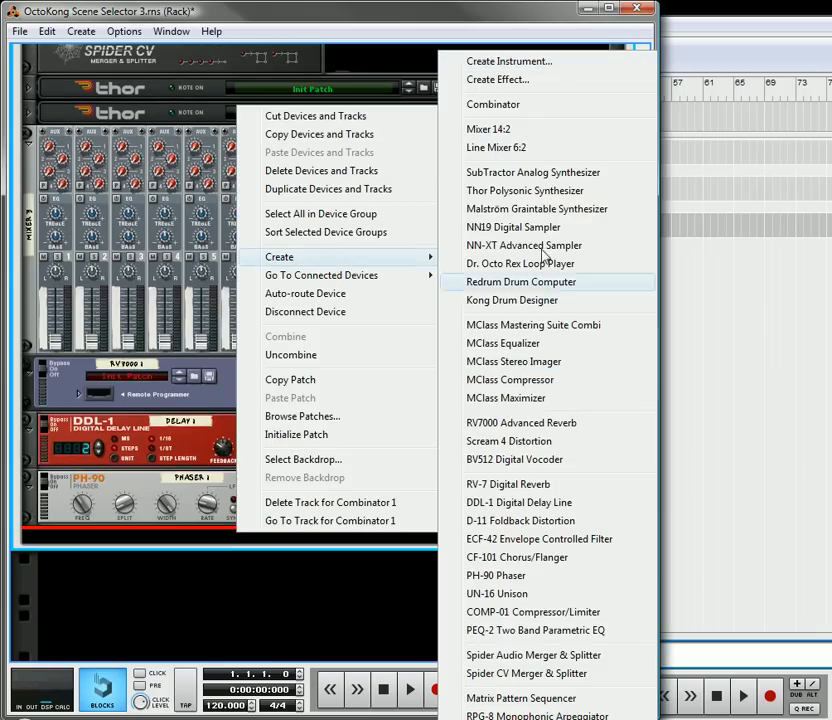
{"action": "left_click", "coordinate": [522, 442]}
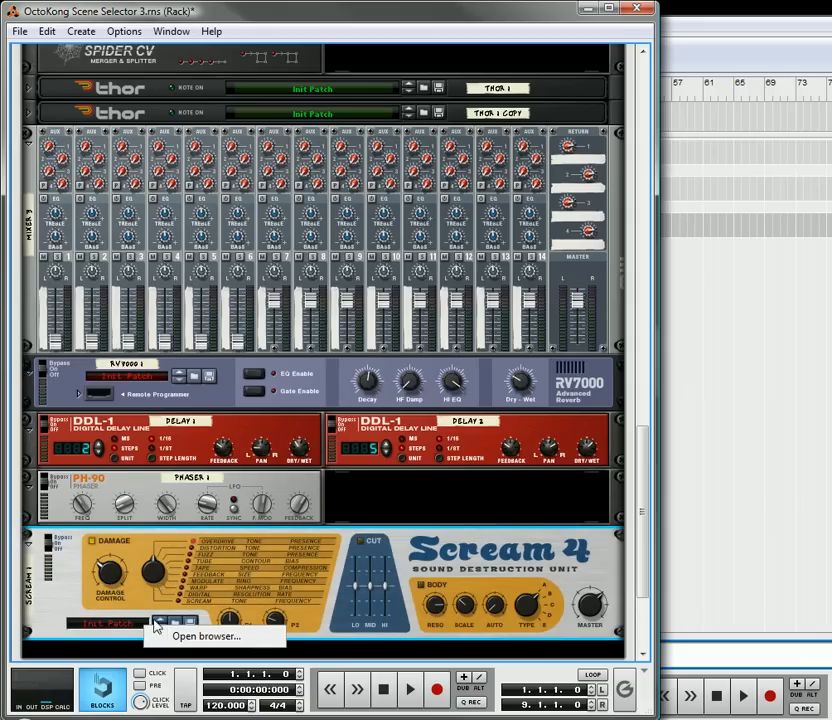
{"action": "left_click", "coordinate": [160, 624]}
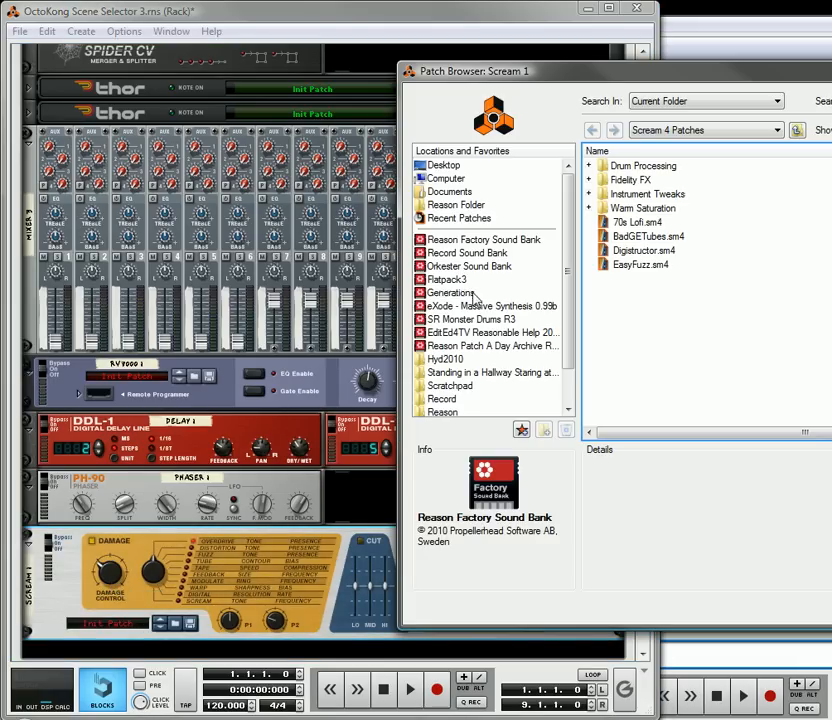
{"action": "left_click", "coordinate": [632, 223]}
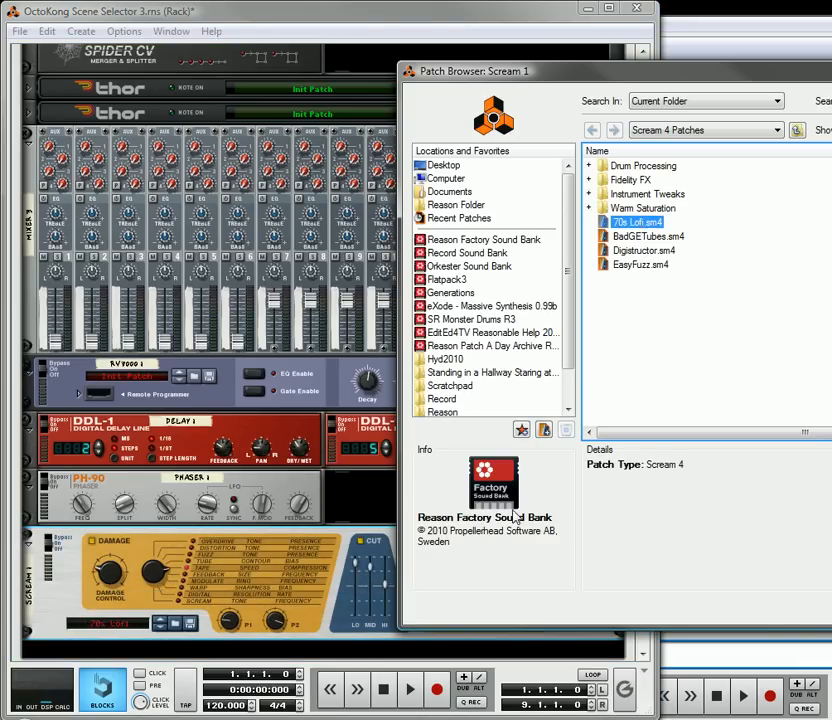
{"action": "key", "text": "Return"}
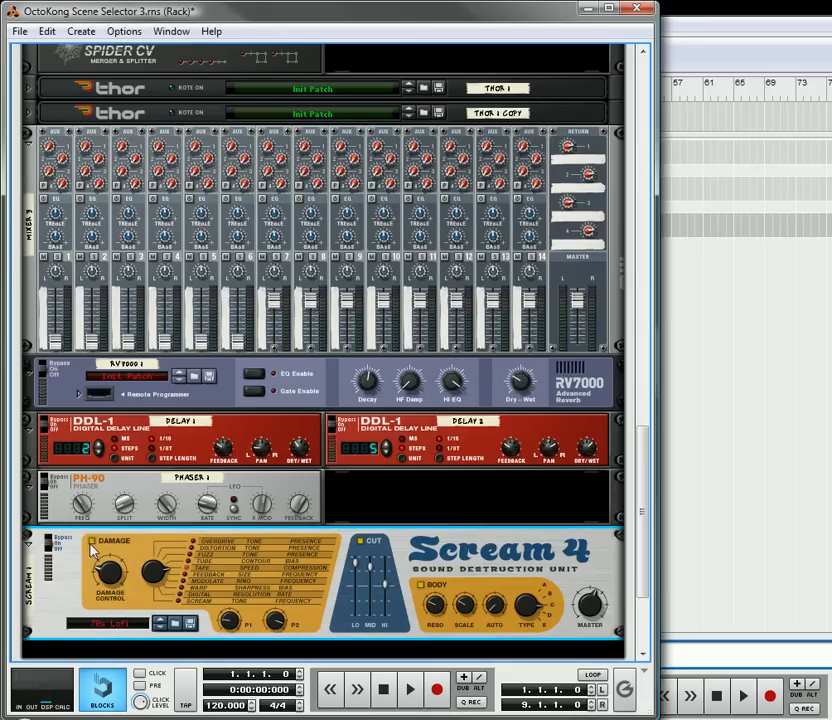
Fold the Scream 4 and create a CF-101 Chorus/Flanger below it inside the Combinator.
{"action": "scroll", "coordinate": [32, 517], "scroll_direction": "down", "scroll_amount": 1}
{"action": "left_click", "coordinate": [31, 515]}
{"action": "right_click", "coordinate": [270, 533]}
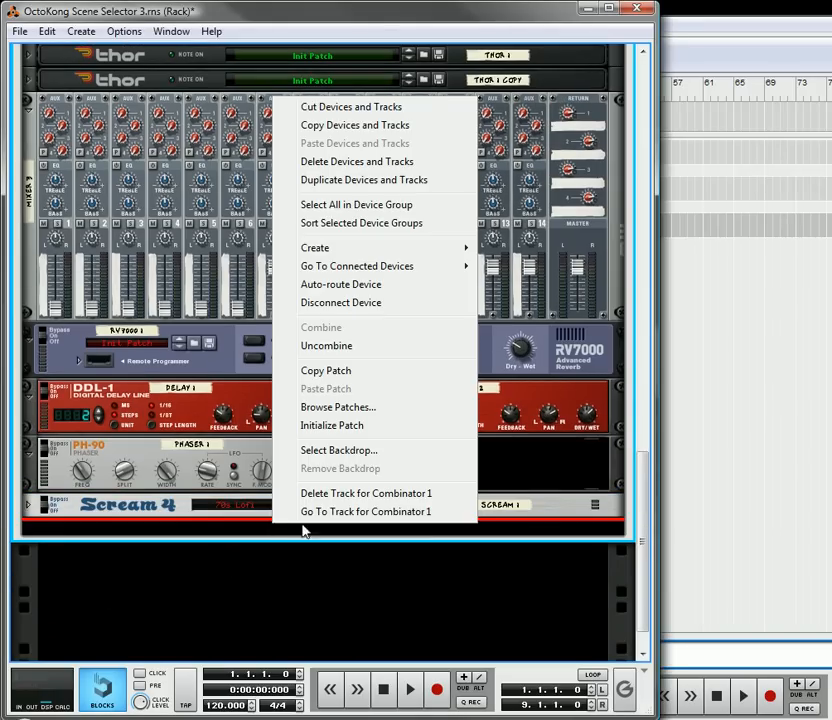
{"action": "mouse_move", "coordinate": [368, 247]}
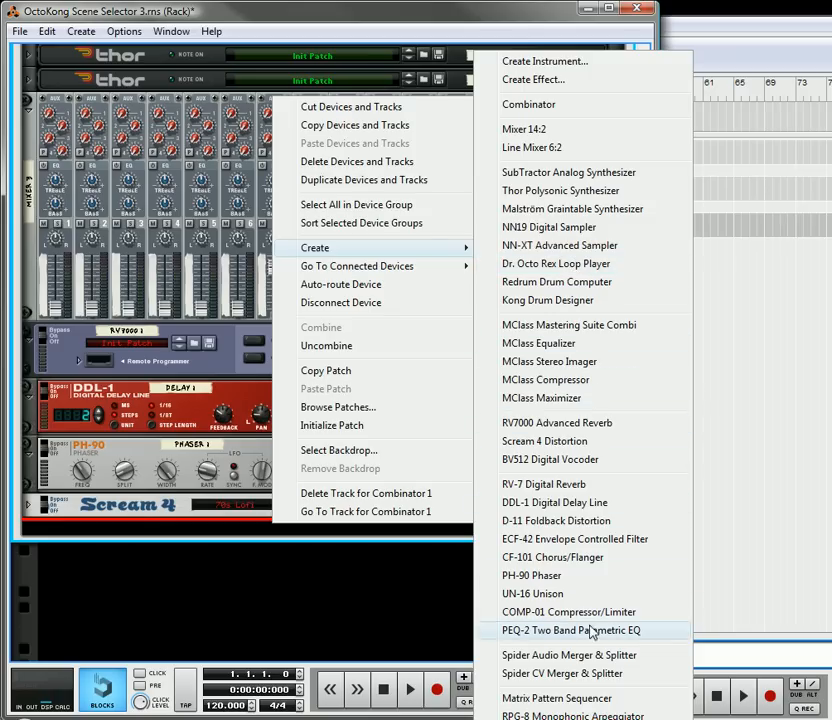
{"action": "left_click", "coordinate": [588, 558]}
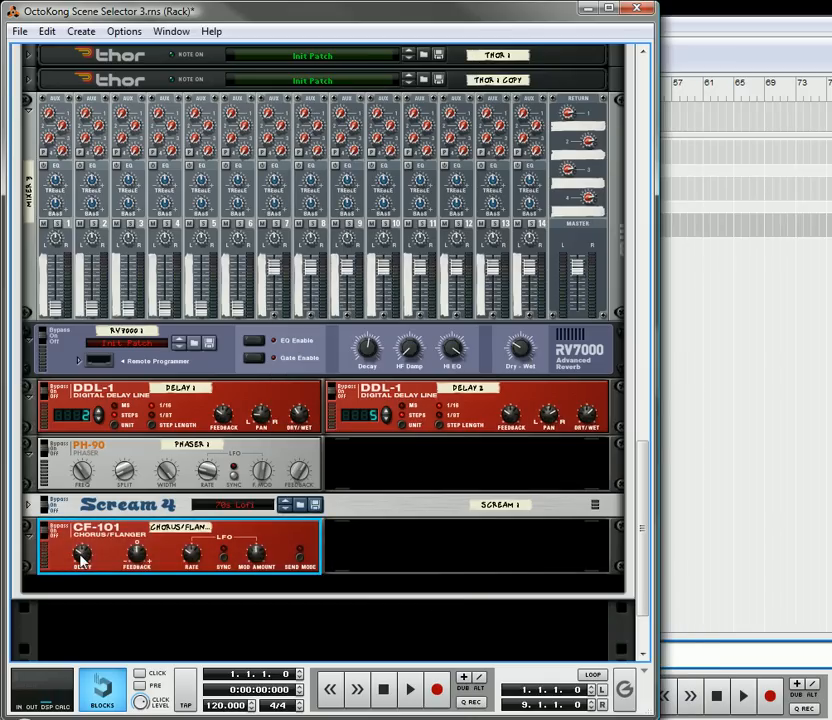
Create a second Scream 4 Distortion below the CF-101 and load the factory patch EasyFuzz.sm4 into it.
{"action": "right_click", "coordinate": [280, 571]}
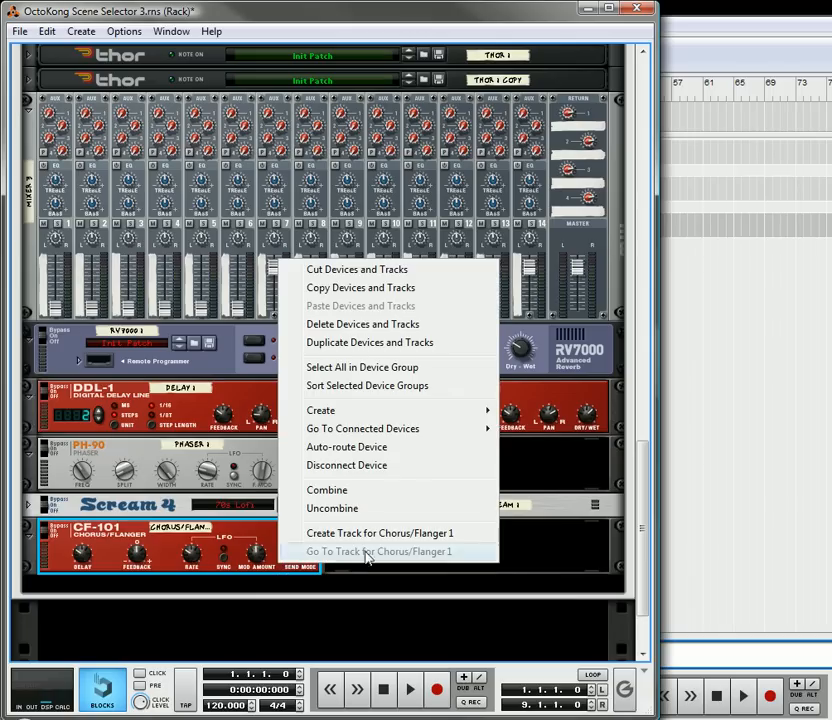
{"action": "mouse_move", "coordinate": [383, 412]}
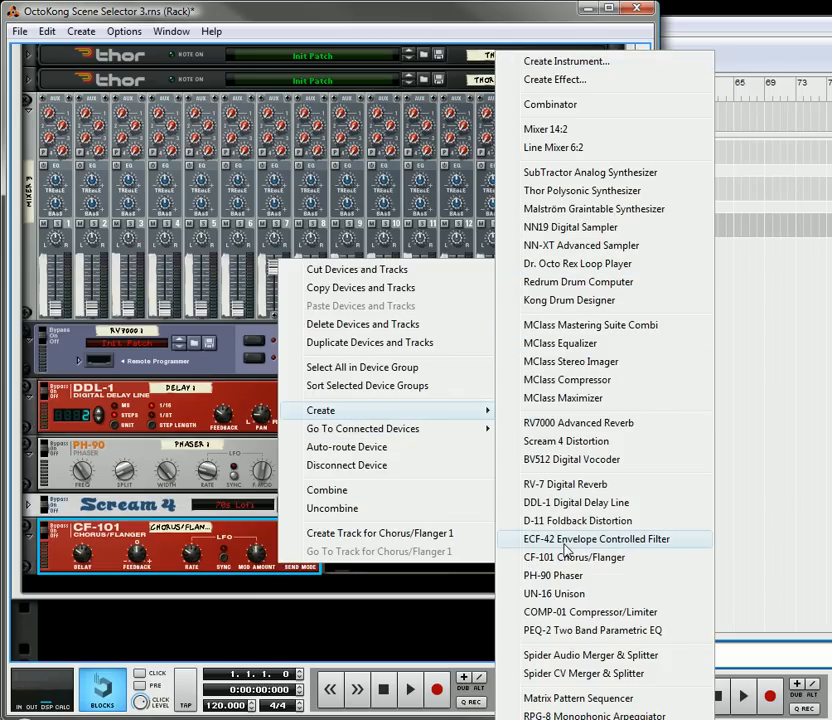
{"action": "left_click", "coordinate": [592, 441]}
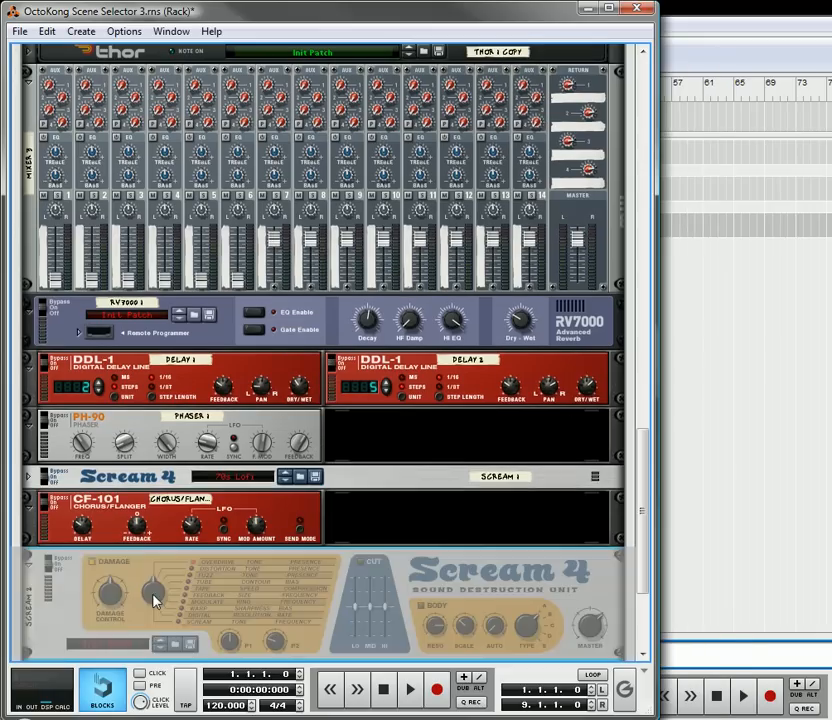
{"action": "left_click", "coordinate": [123, 643]}
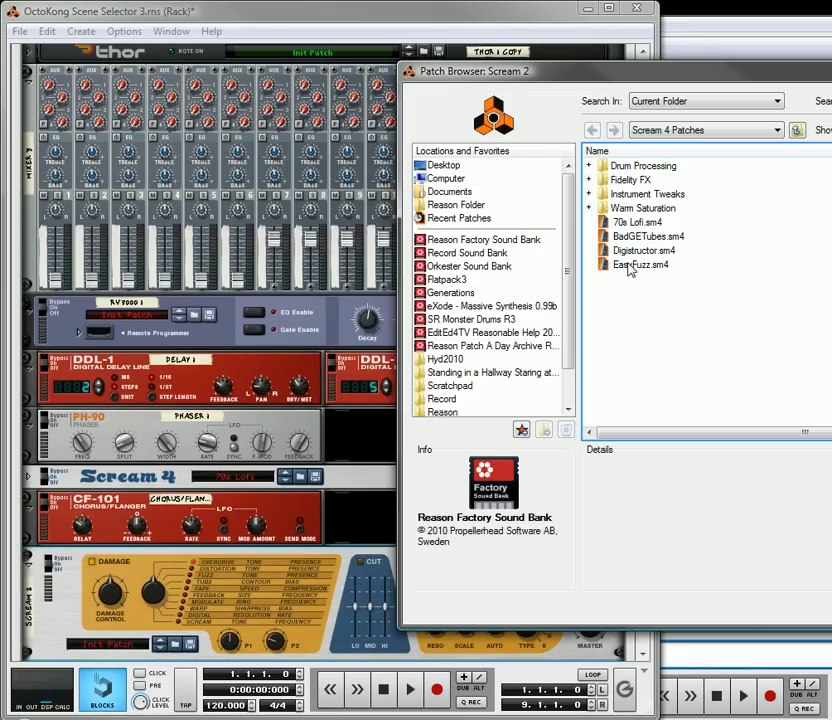
{"action": "left_click", "coordinate": [629, 266]}
{"action": "key", "text": "Return"}
Unfold the first Scream 4, which holds the 70s Lofi patch, and return to Mixer 3.
{"action": "scroll", "coordinate": [298, 416], "scroll_direction": "down", "scroll_amount": 2}
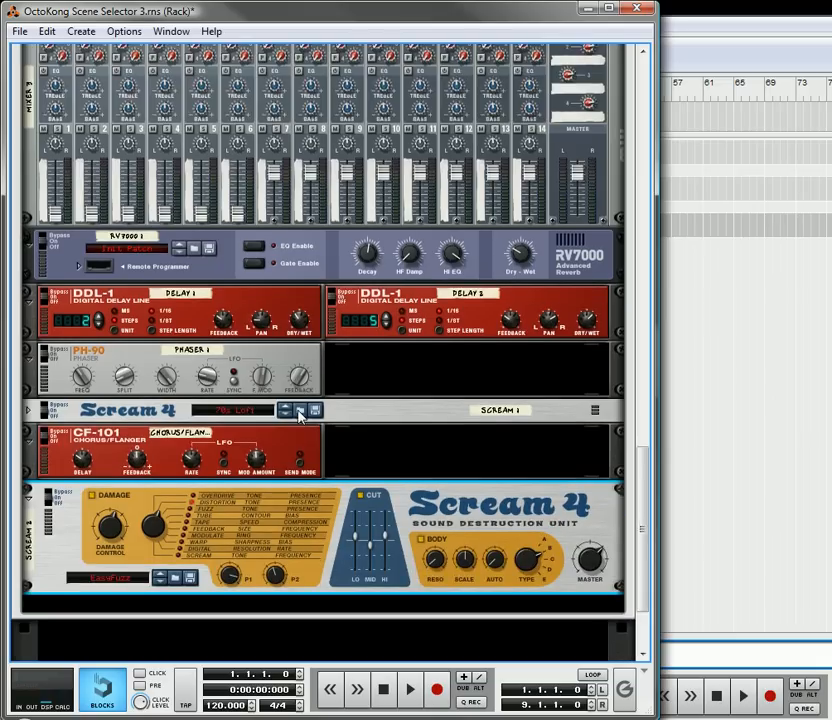
{"action": "scroll", "coordinate": [323, 605], "scroll_direction": "up", "scroll_amount": 3}
{"action": "left_click", "coordinate": [30, 410]}
{"action": "scroll", "coordinate": [278, 407], "scroll_direction": "up", "scroll_amount": 7}
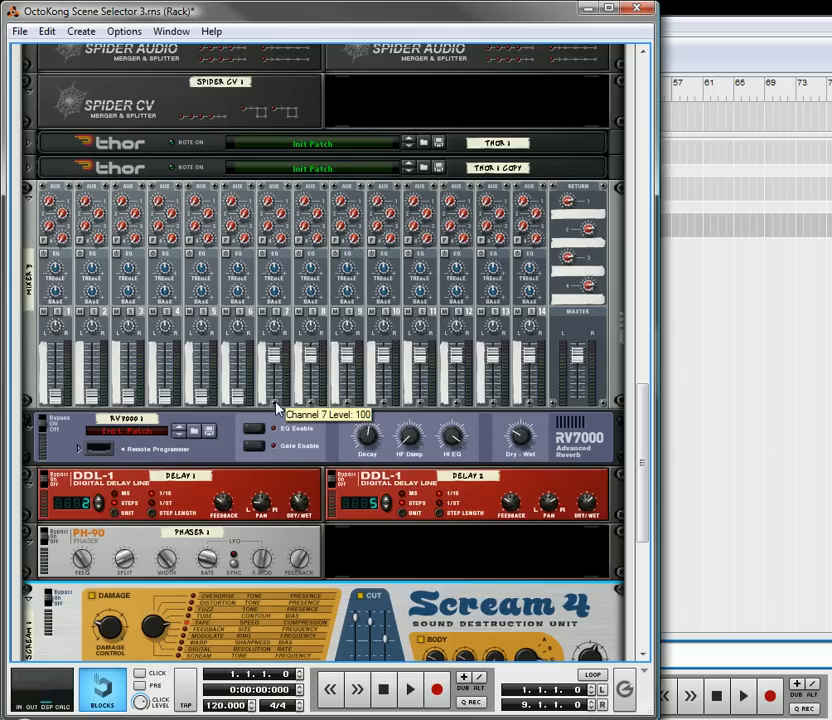
{"action": "scroll", "coordinate": [279, 407], "scroll_direction": "up", "scroll_amount": 1}
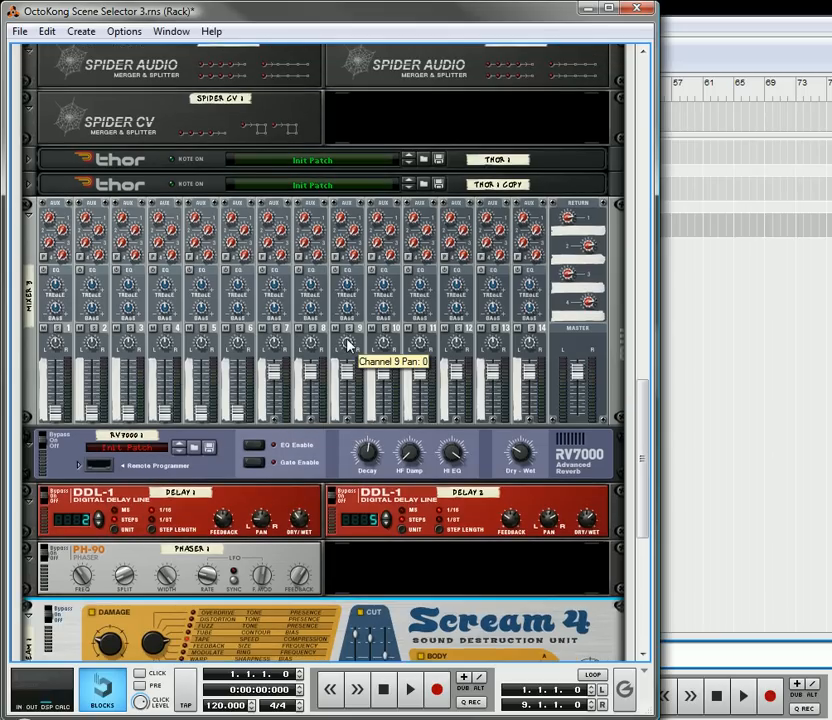